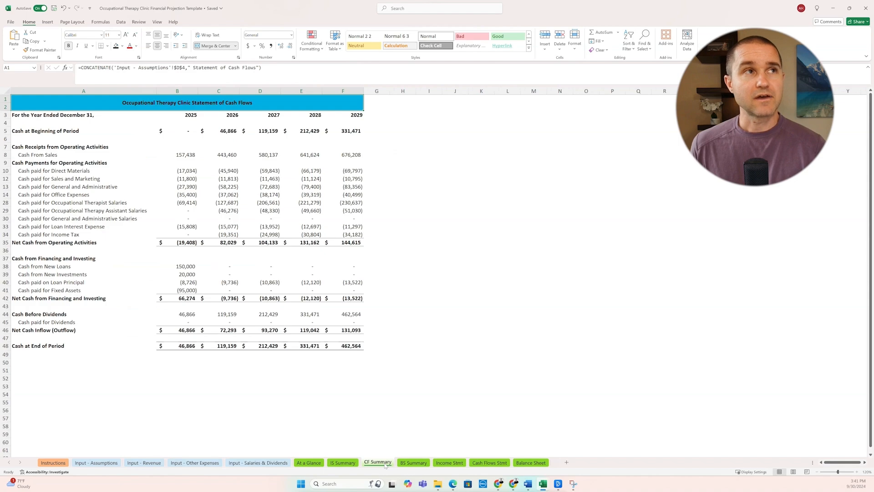
Step: Review the BS Summary sheet and the monthly pro forma statements on the Income Stmt sheet
click(415, 463)
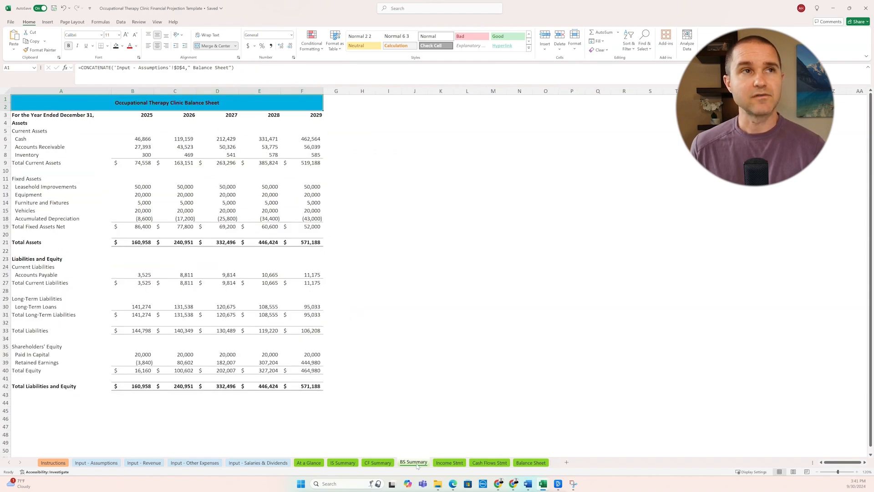
click(450, 463)
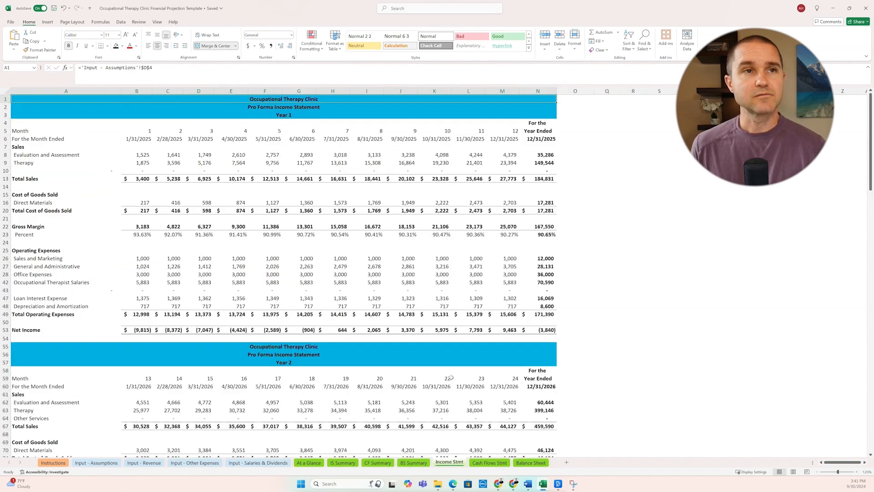
scroll(451, 377, down, 20)
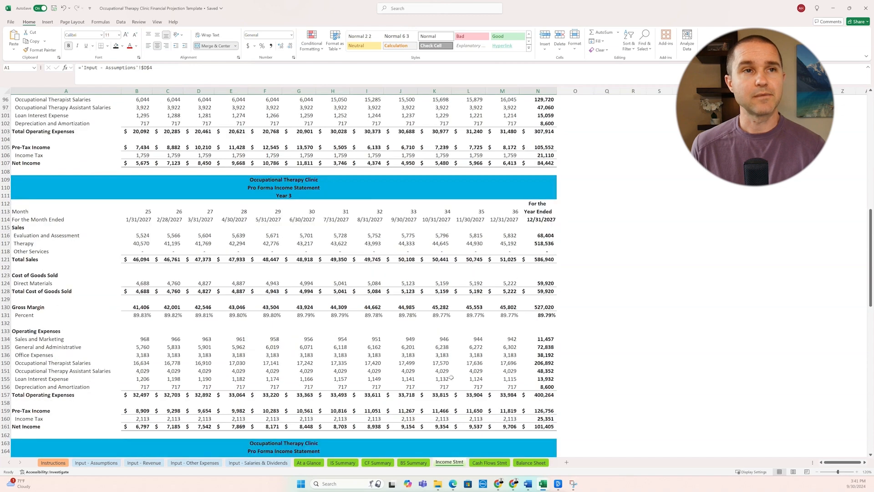
scroll(451, 377, down, 3)
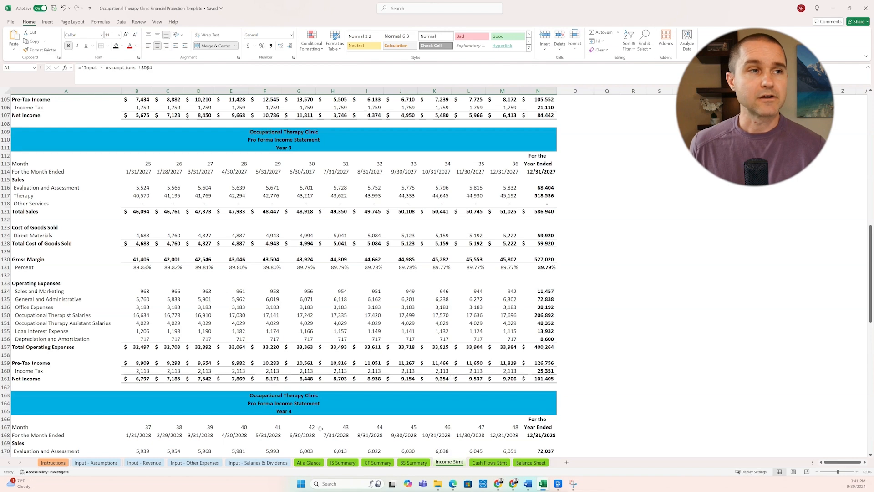
Step: Review the general assumptions and the personal investment entry on the Input - Assumptions sheet
click(87, 466)
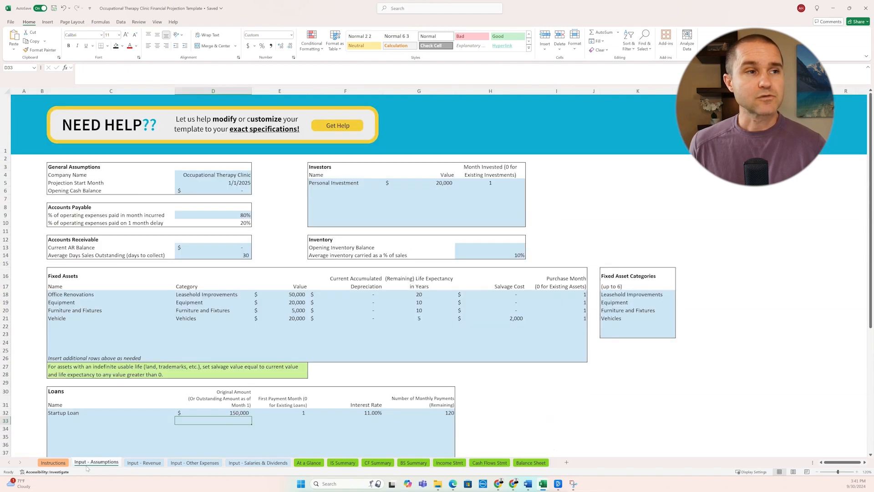
scroll(188, 400, down, 2)
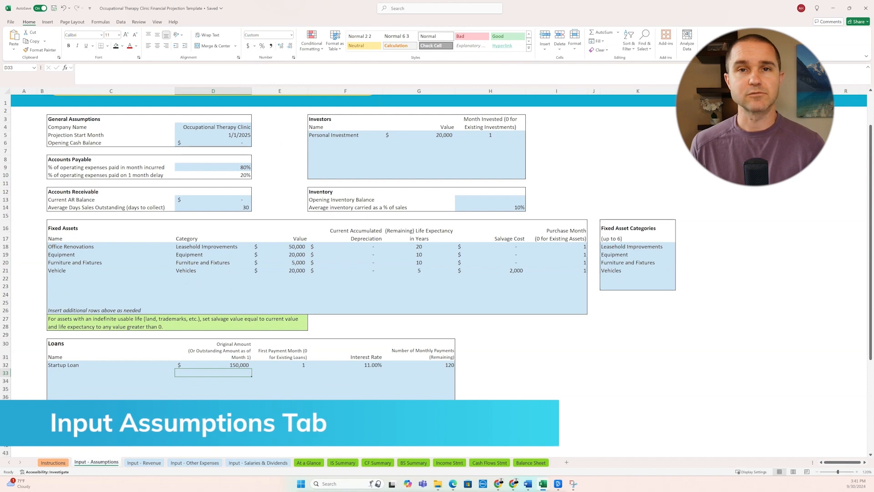
click(217, 142)
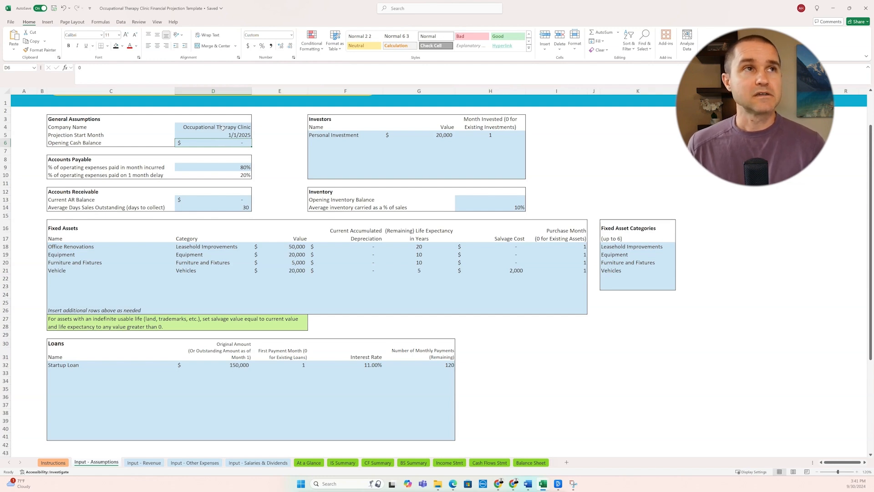
click(222, 128)
click(211, 134)
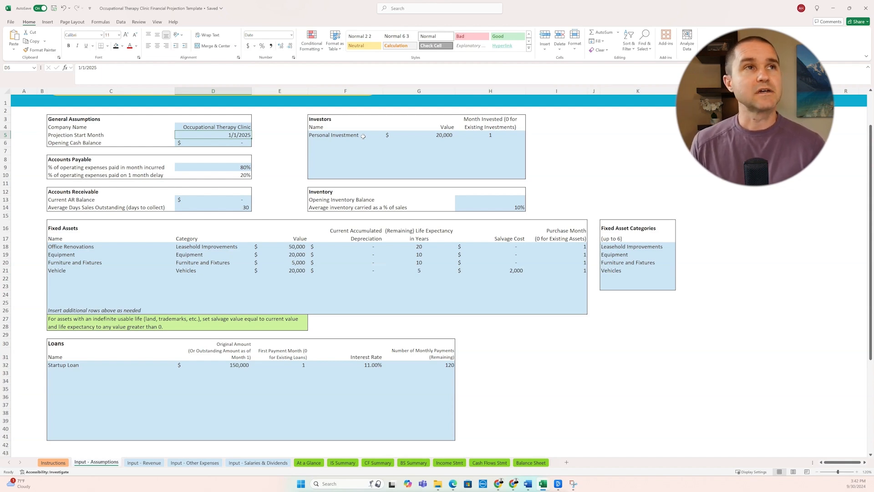
click(329, 142)
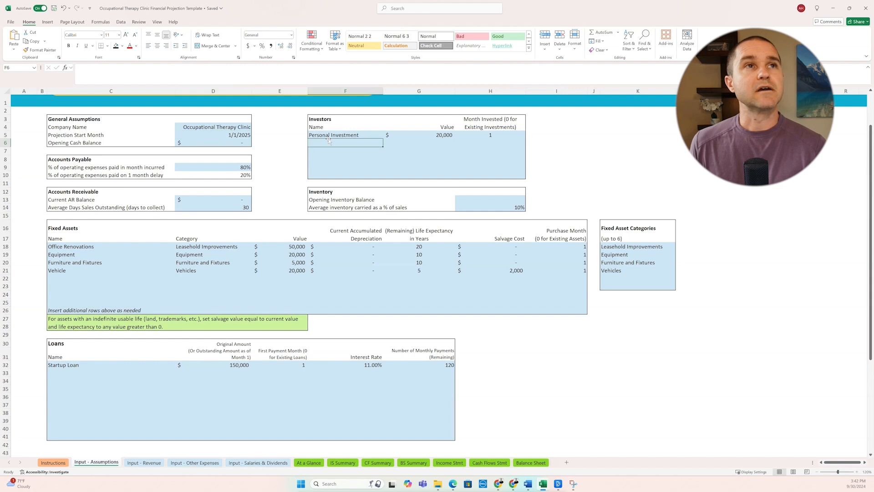
click(350, 135)
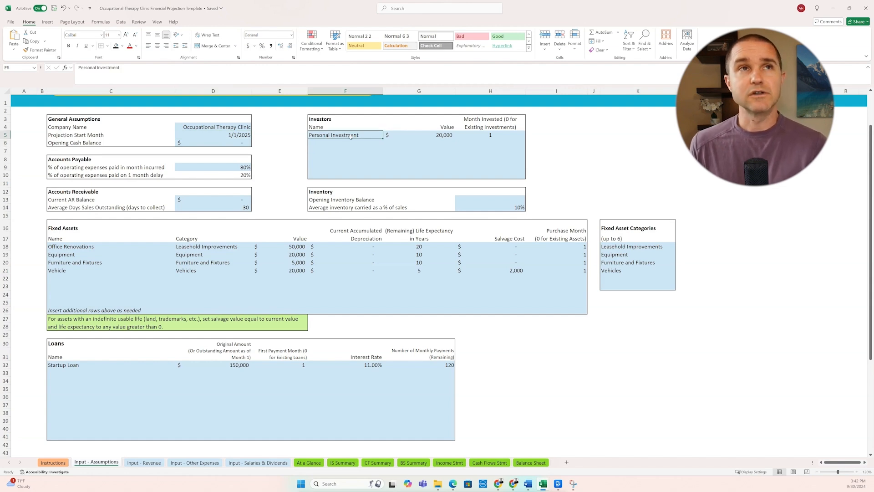
Step: Examine the accounts payable payment percentages and the accounts receivable collection days
click(193, 169)
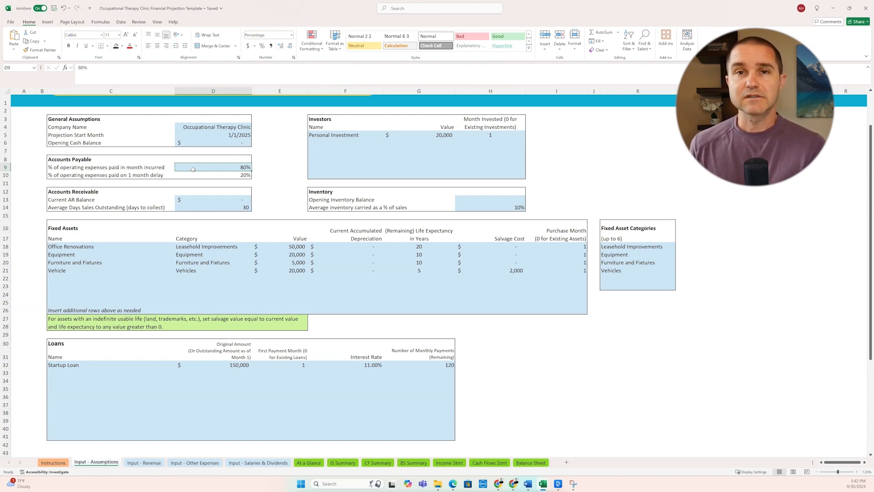
click(203, 174)
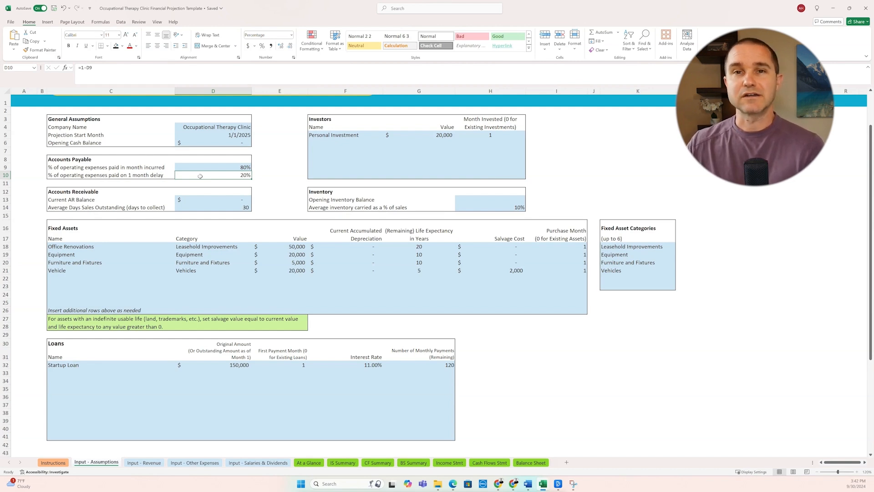
click(99, 191)
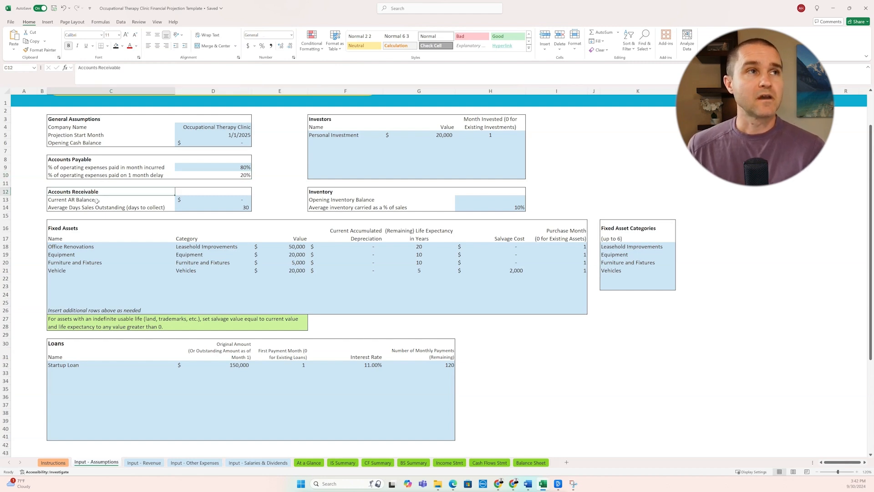
click(93, 207)
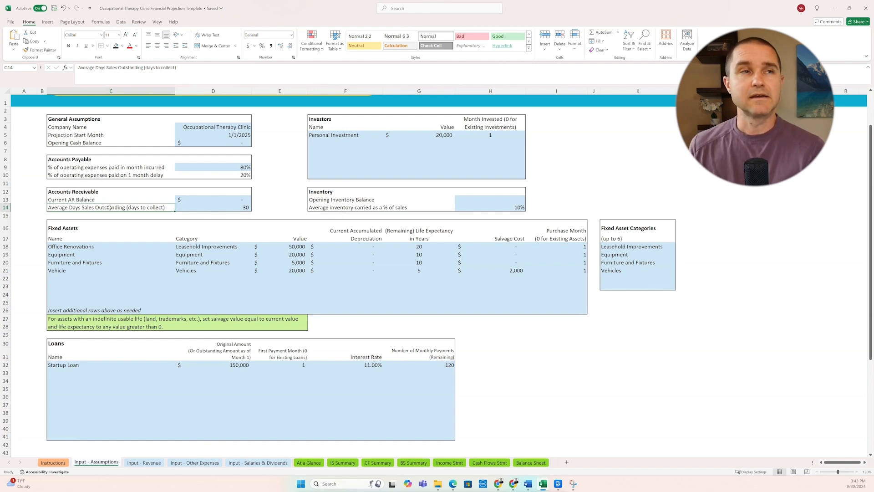
click(209, 207)
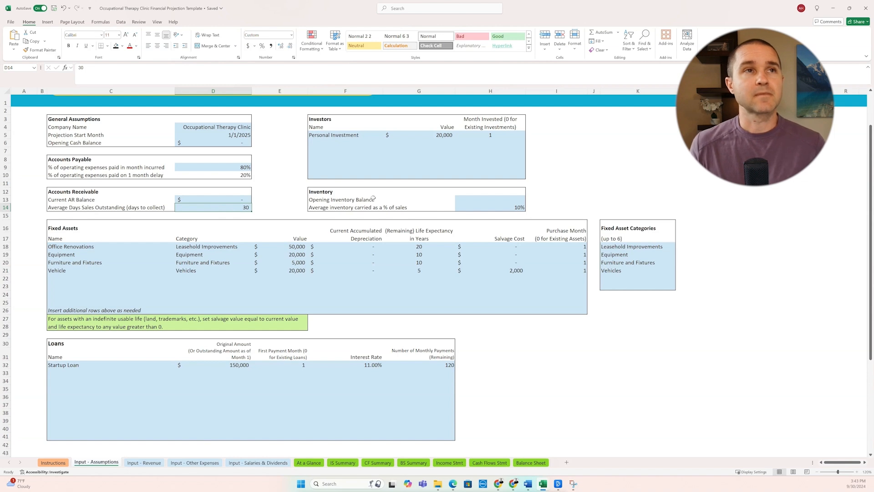
Step: Set the average inventory carried as a percentage of sales to 0%
click(486, 207)
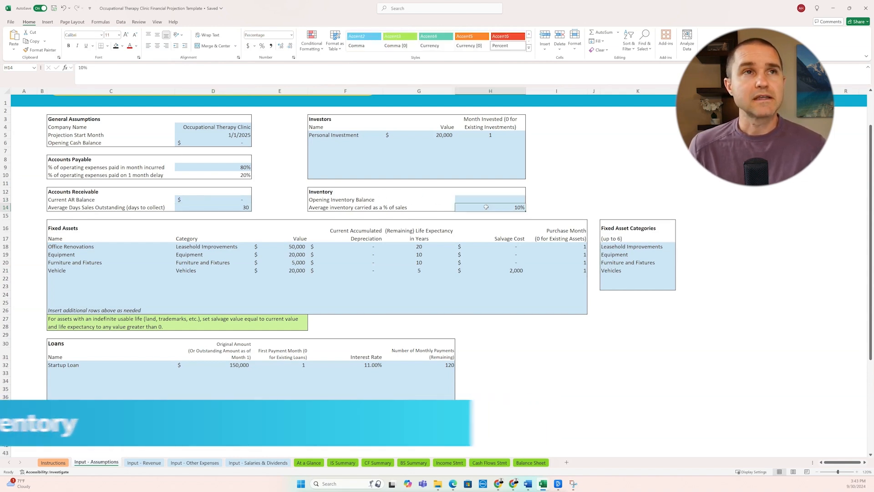
text(0)
key(Return)
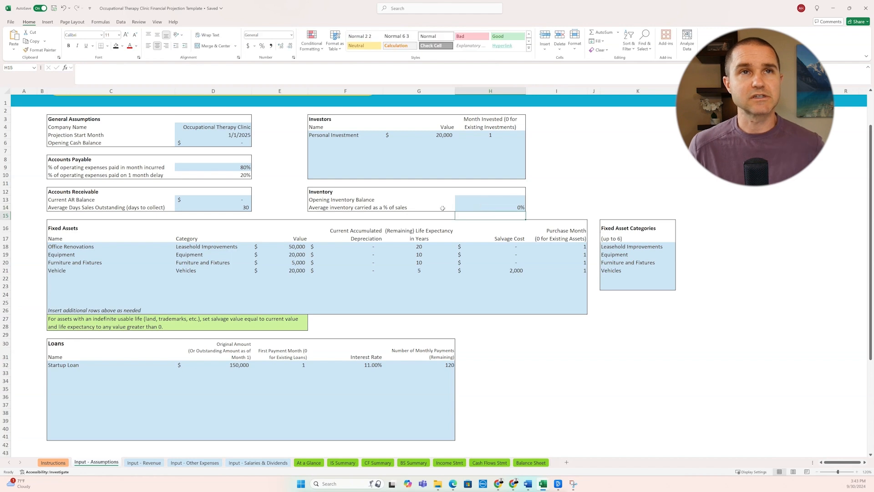
Step: Examine the names and values of the office renovations, equipment, furniture and vehicle in the Fixed Assets table
click(72, 248)
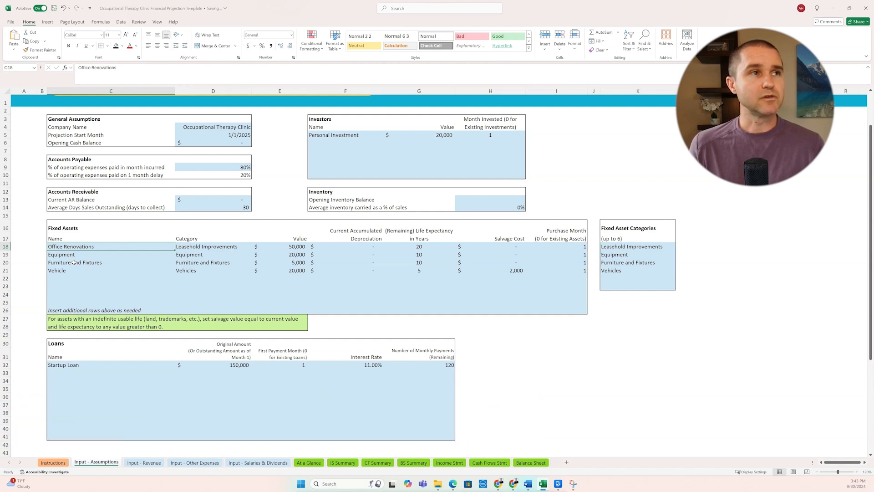
click(278, 248)
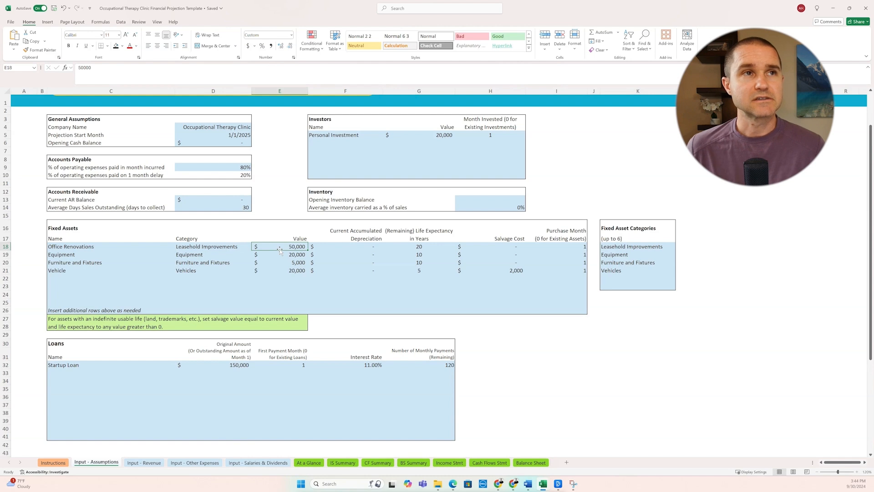
click(280, 260)
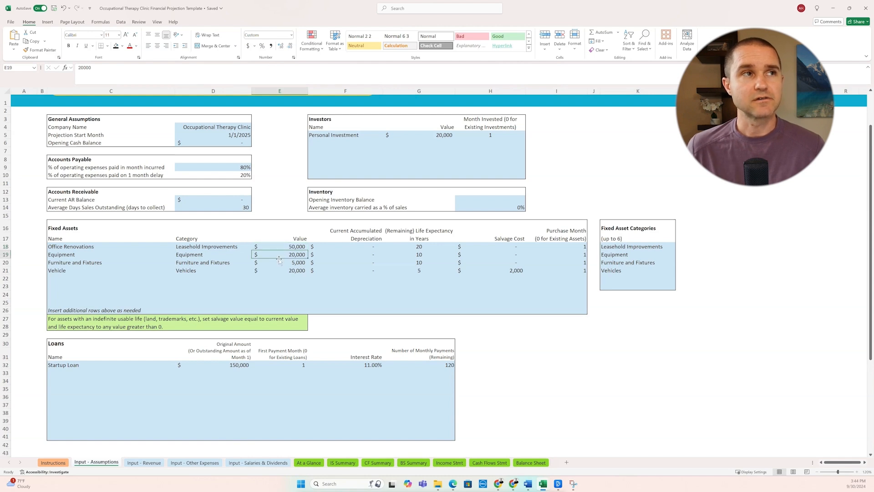
click(281, 264)
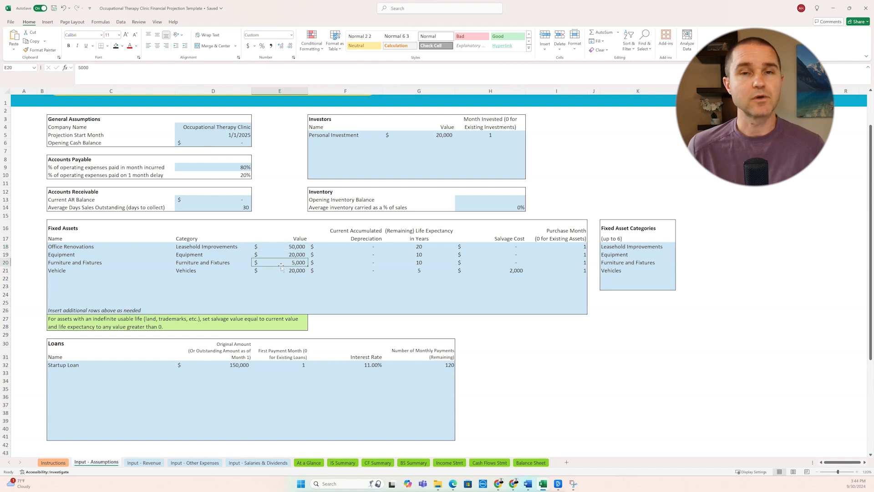
click(275, 271)
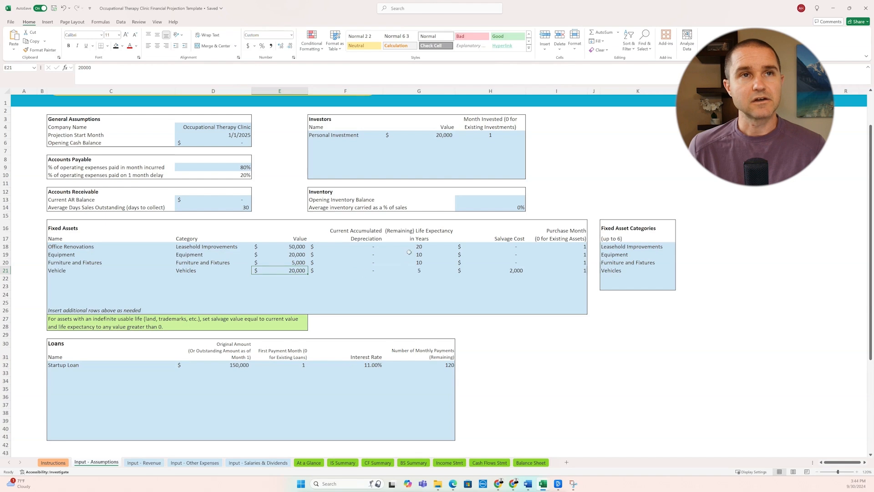
Step: Examine the life expectancies, the vehicle's salvage cost formula and the purchase months of the fixed assets
drag(417, 248, 417, 272)
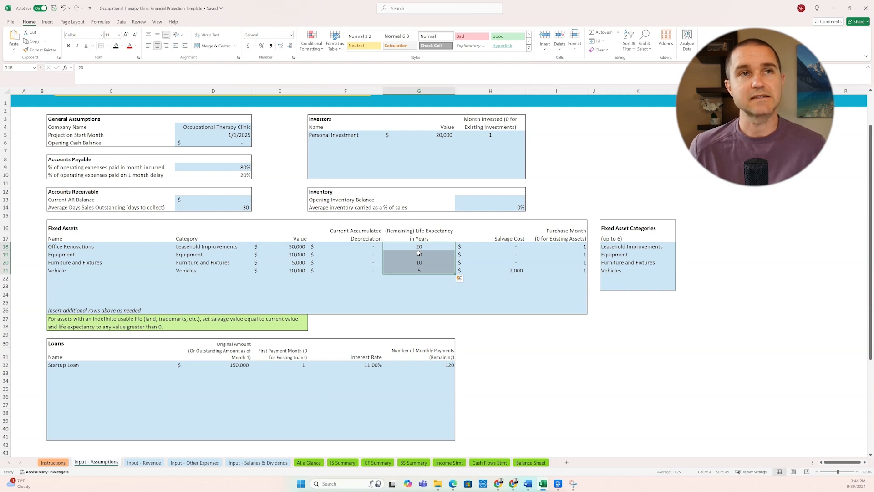
key(Right)
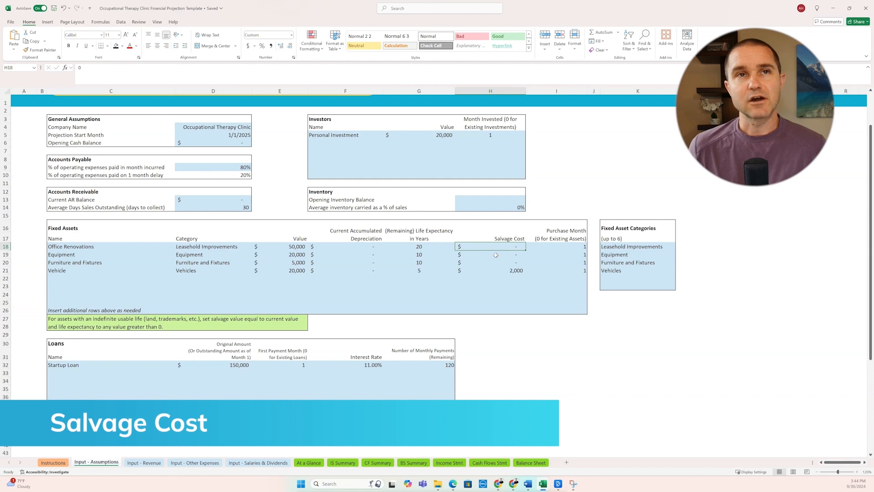
click(507, 271)
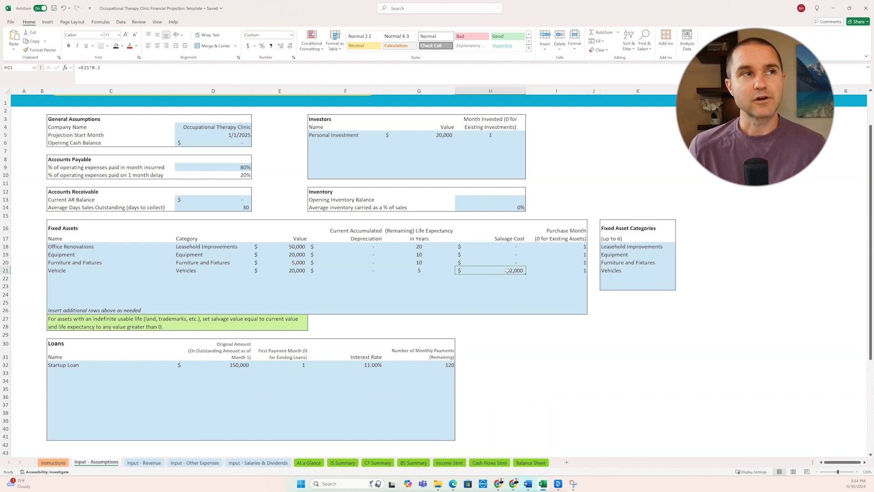
drag(570, 248, 573, 273)
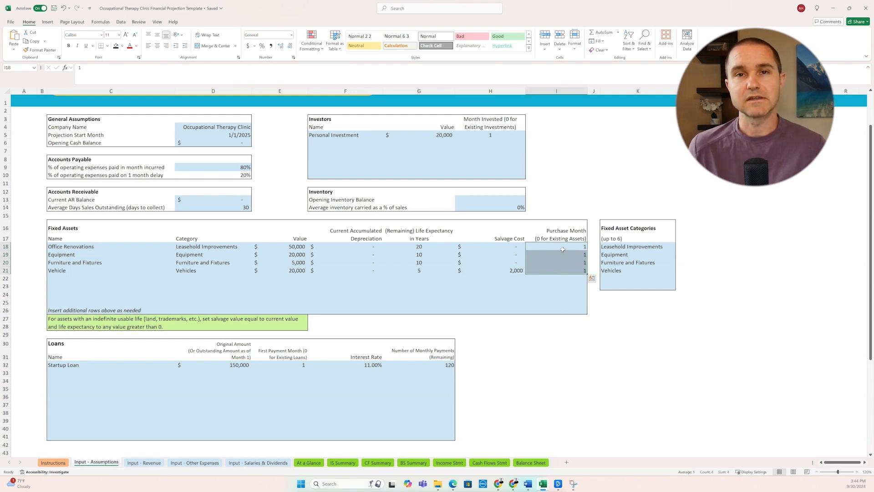
click(561, 255)
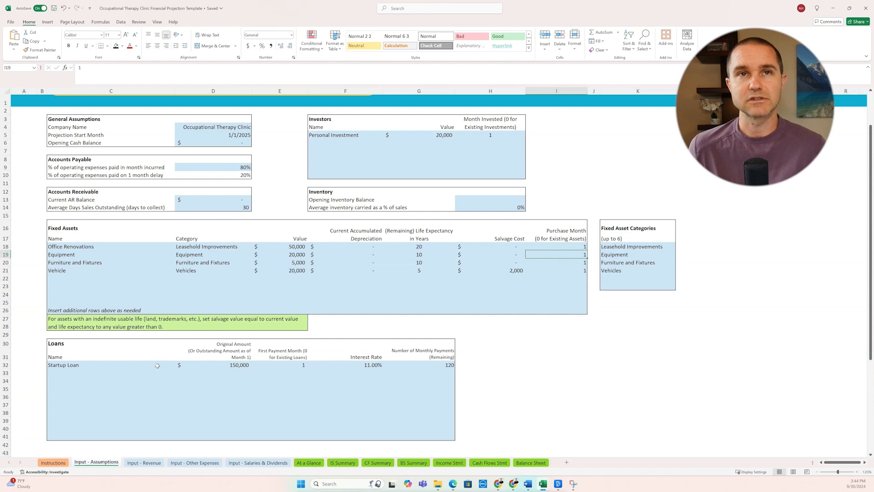
Step: Examine the startup loan's original amount, interest rate and number of monthly payments in the Loans table
click(82, 366)
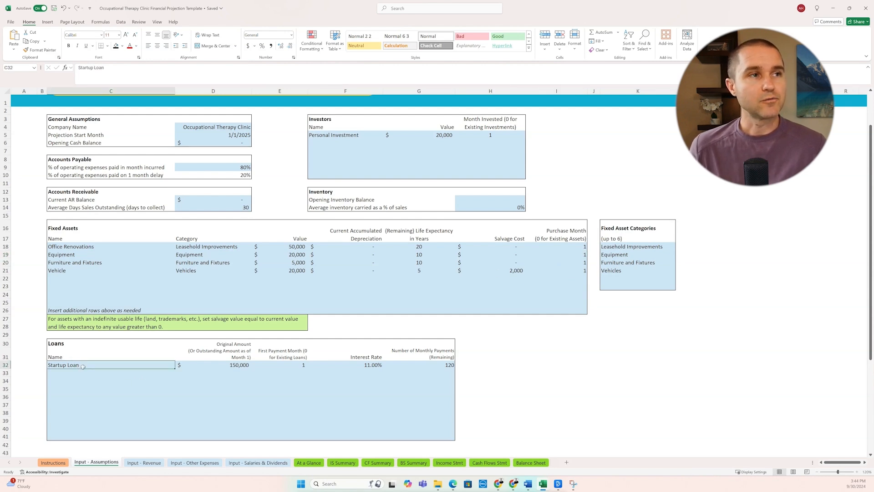
click(224, 365)
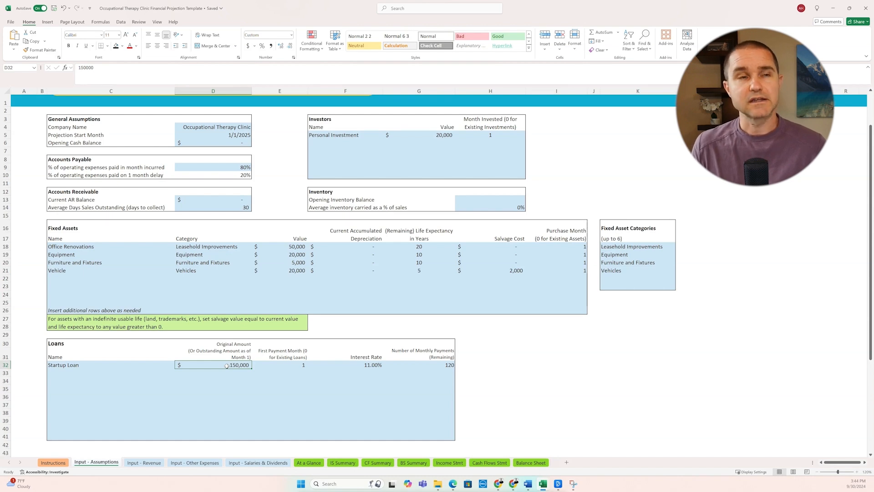
click(379, 365)
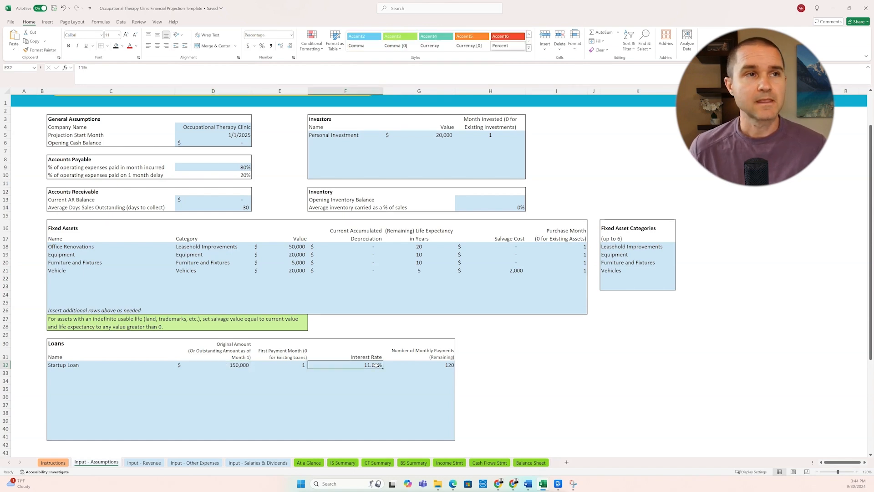
click(430, 365)
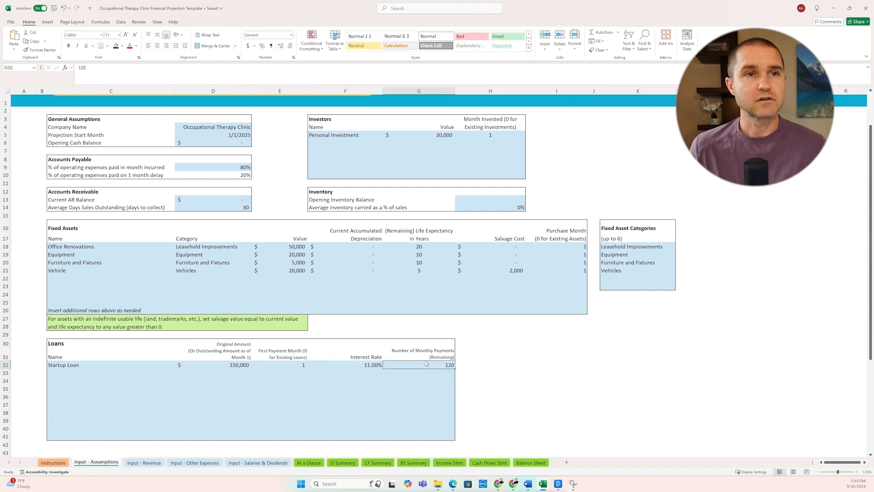
Step: On the Input - Revenue sheet, examine the current patients, advertising budget and cost to acquire a new patient
click(144, 462)
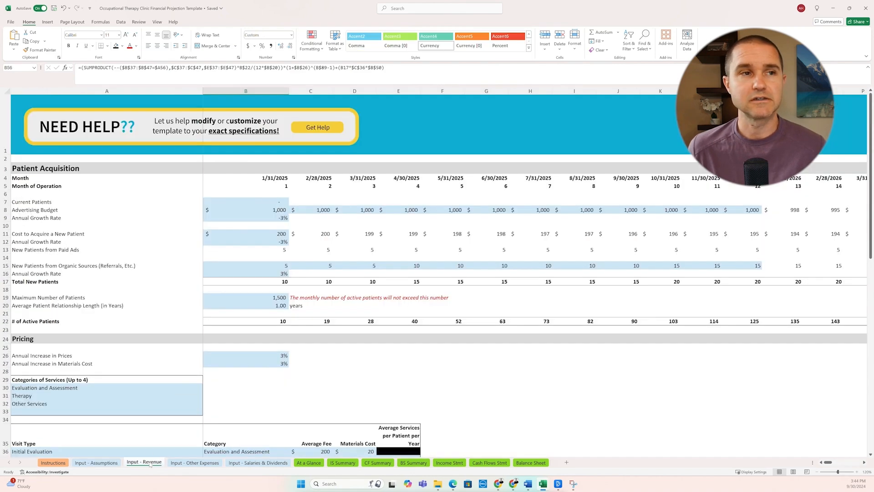
scroll(144, 371, down, 2)
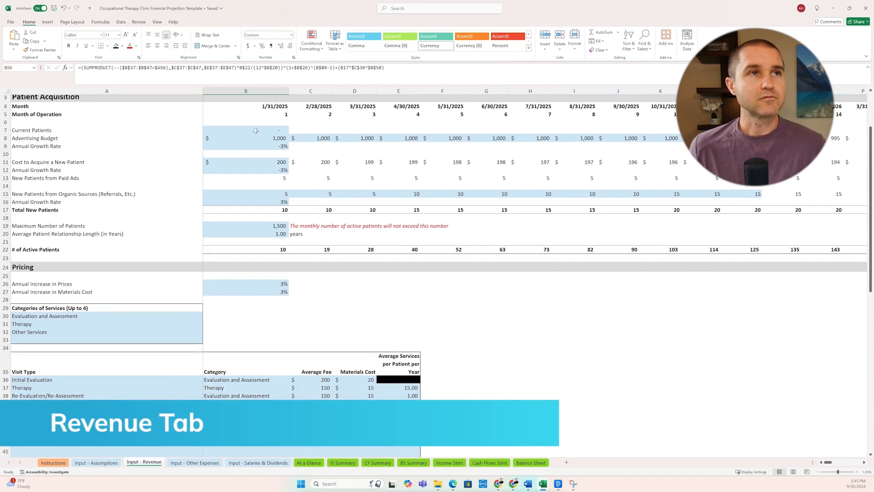
click(254, 131)
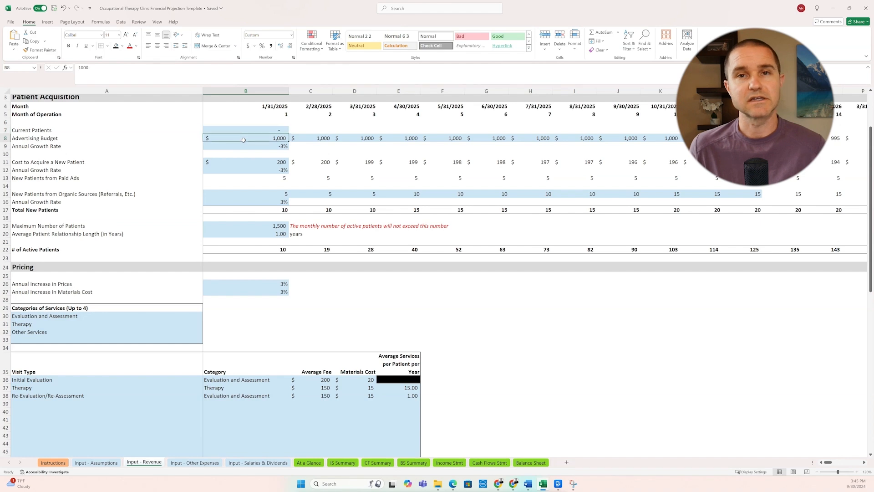
click(244, 140)
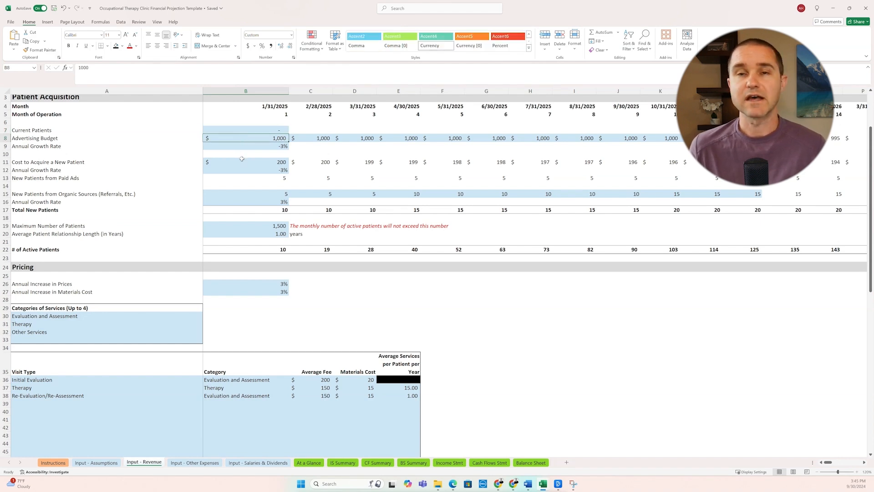
click(241, 162)
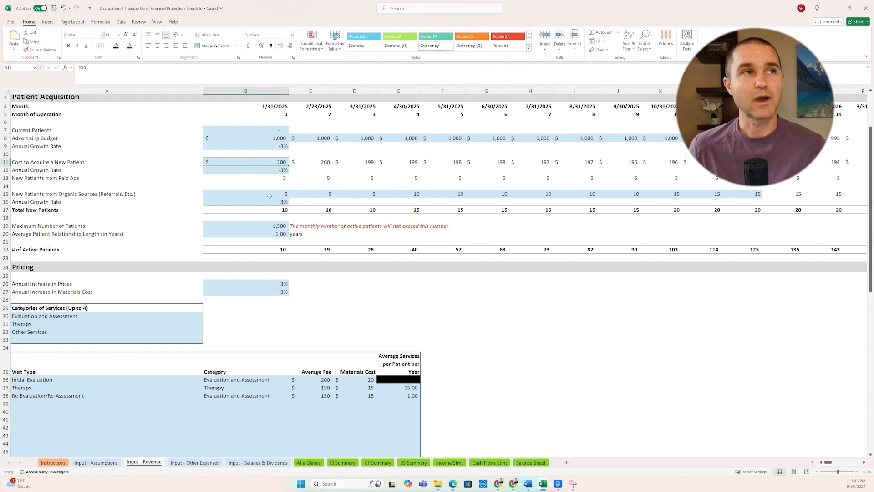
Step: Compare the first month's new patients from organic sources with those from paid ads and the advertising budget
click(75, 195)
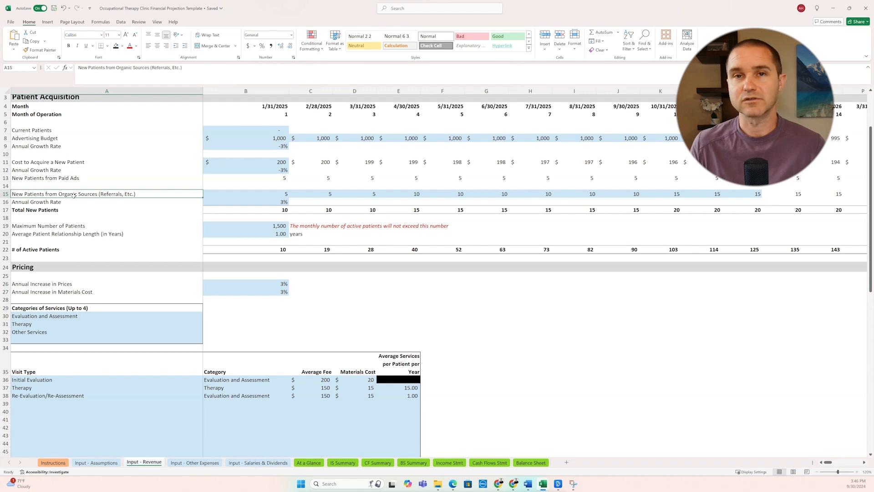
click(235, 194)
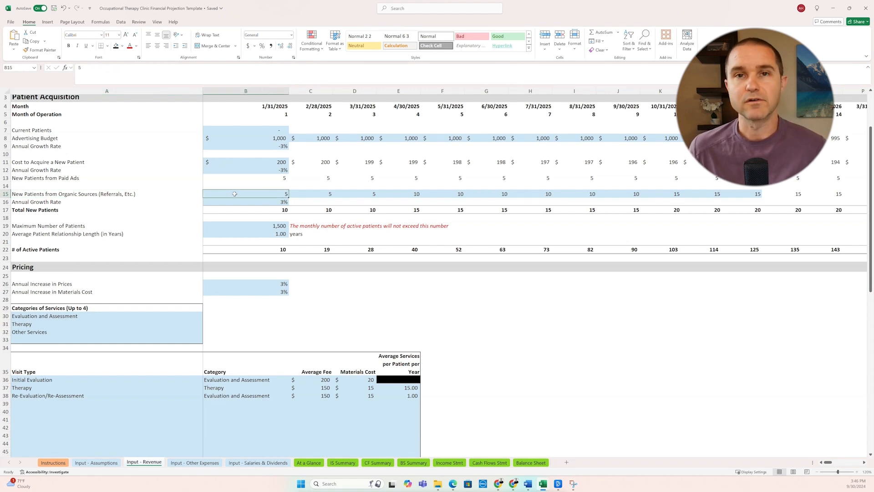
click(261, 178)
click(272, 138)
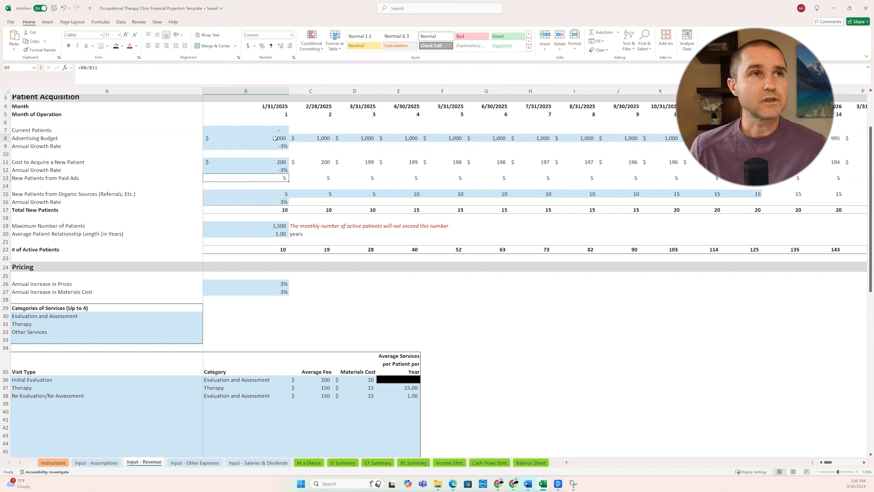
Step: Set the annual growth rate of the cost to acquire a new patient to 0%
click(267, 164)
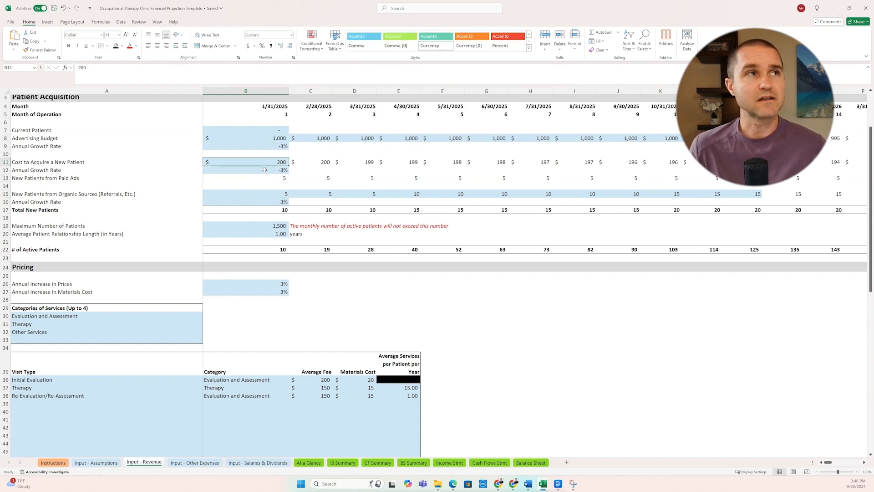
click(264, 171)
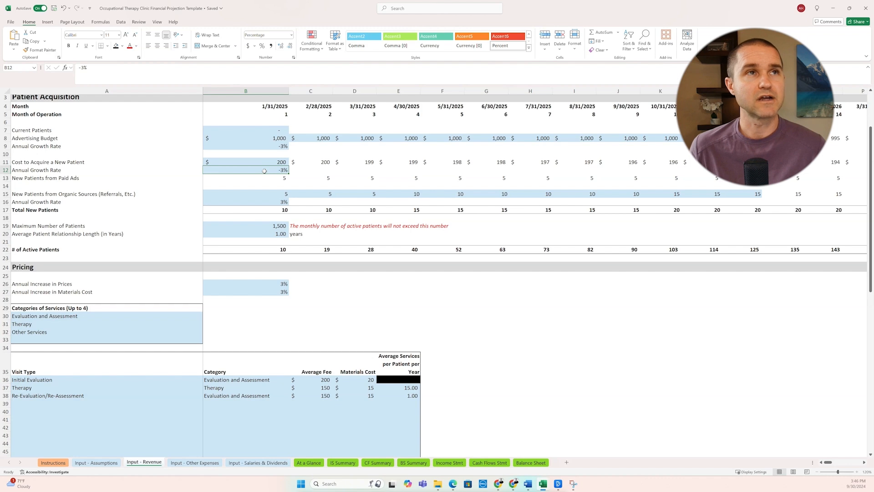
text(0)
key(Return)
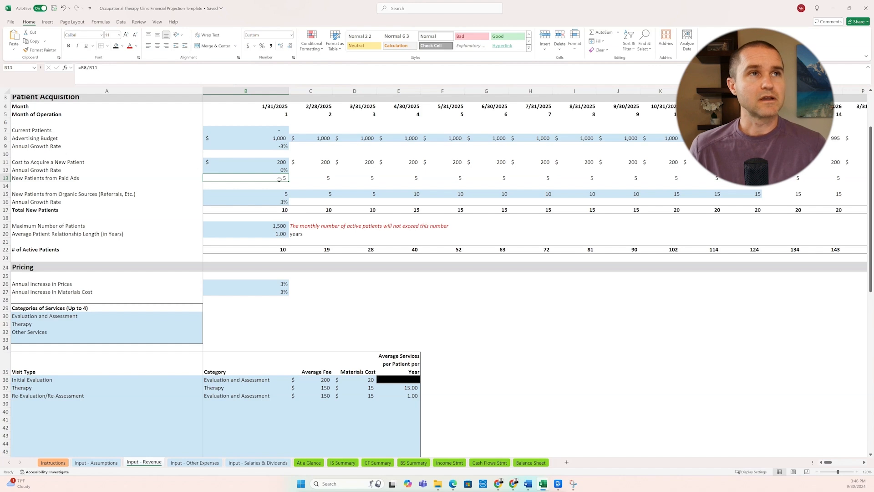
Step: Examine the monthly new patients from organic sources through the first year and the growth formula in the following months
click(267, 194)
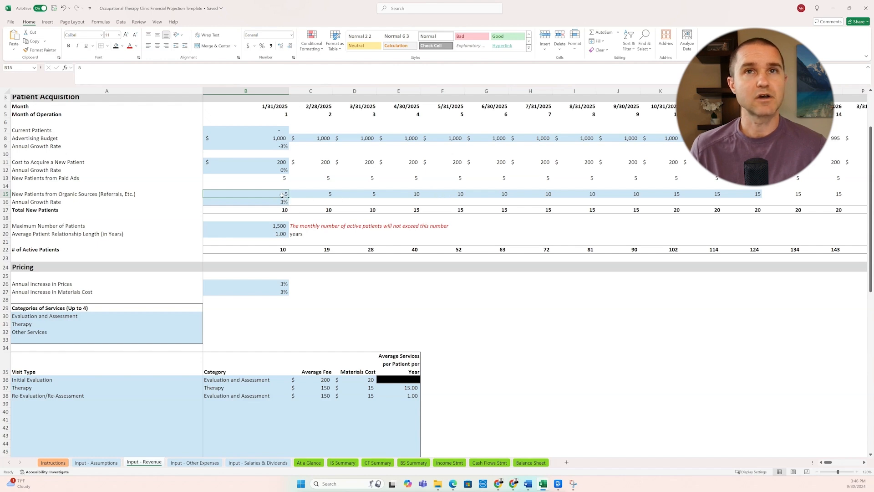
drag(282, 194, 643, 195)
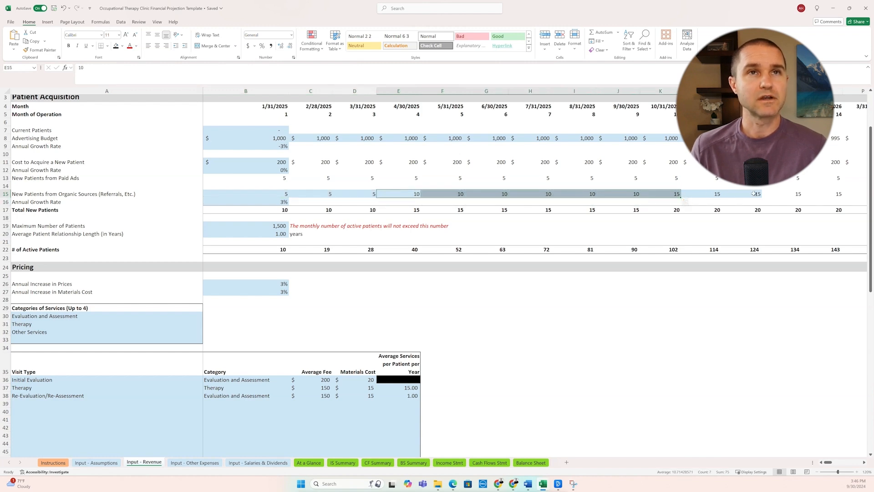
drag(737, 194, 678, 195)
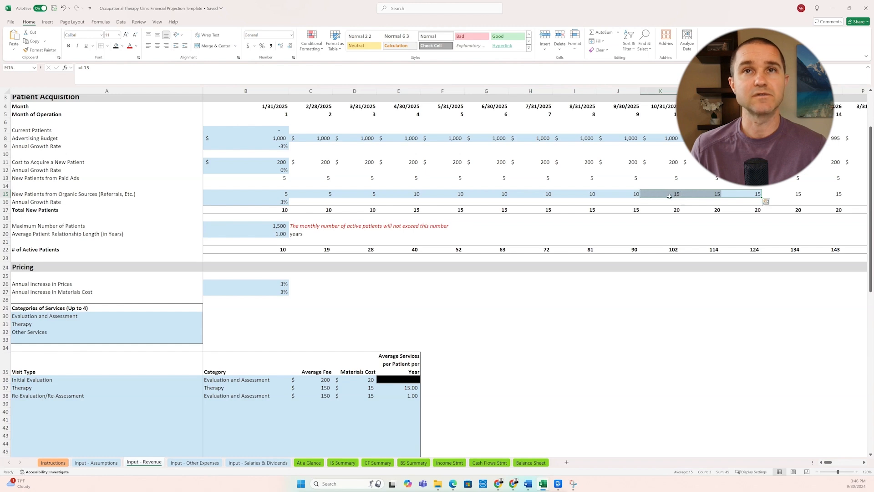
click(786, 194)
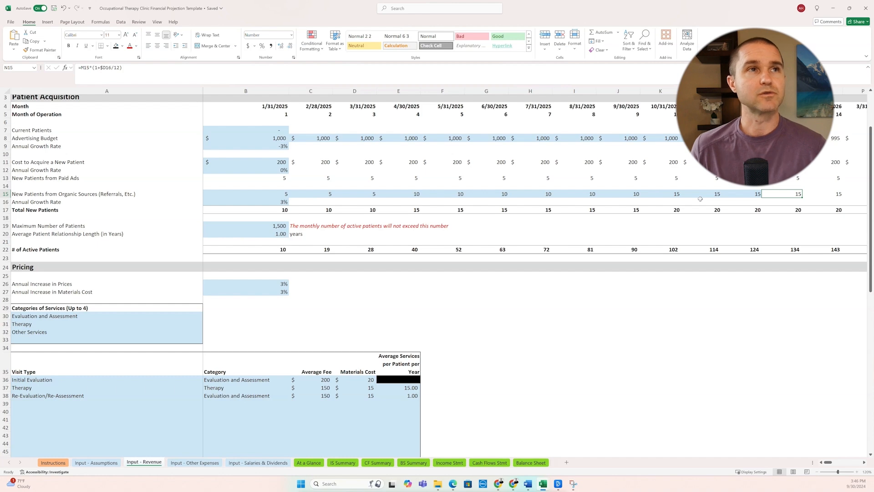
key(Right)
key(Right)
key(Right)
key(Right)
key(Right)
key(Right)
key(Right)
key(Right)
key(Right)
key(Right)
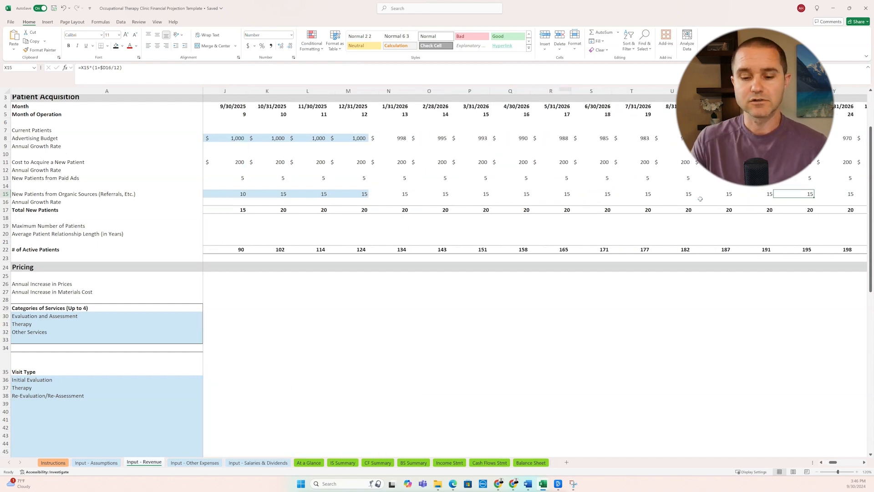
key(Left)
key(Left)
key(Left)
key(Left)
key(Left)
key(Left)
key(Left)
key(Left)
key(Left)
key(Left)
key(Home)
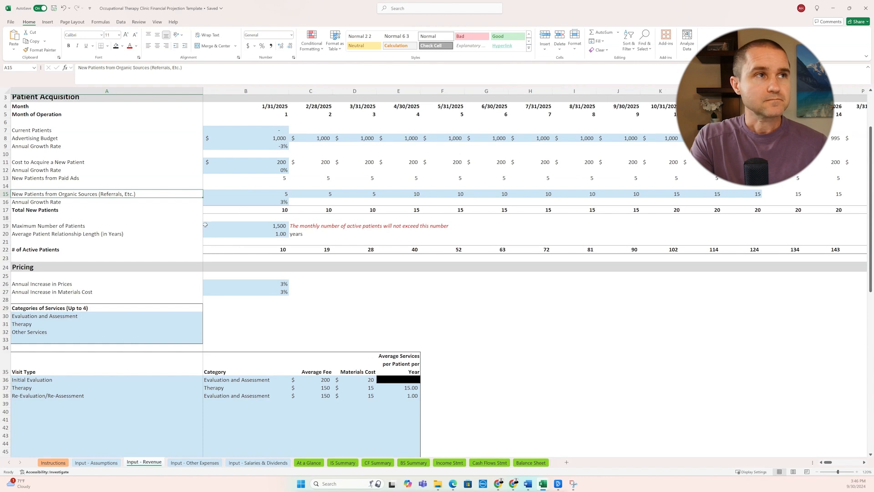
Step: Examine the maximum number of patients, the average patient relationship length and the first month's active patients formula
click(221, 228)
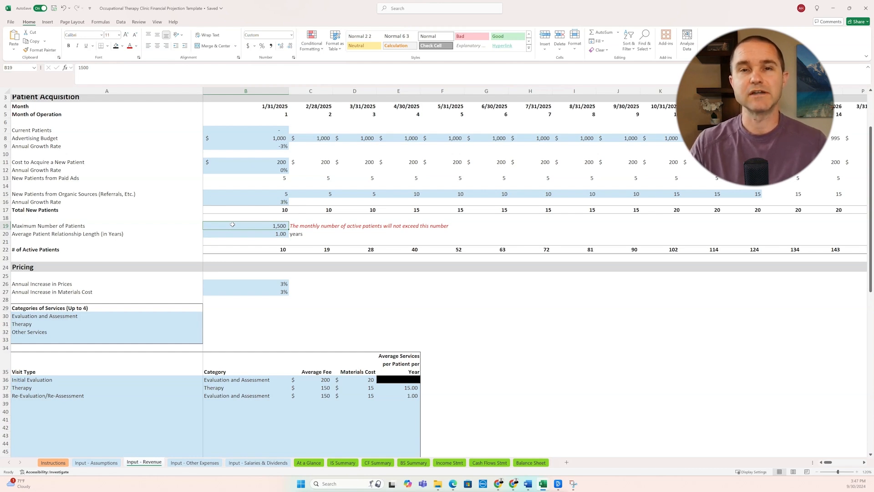
click(241, 234)
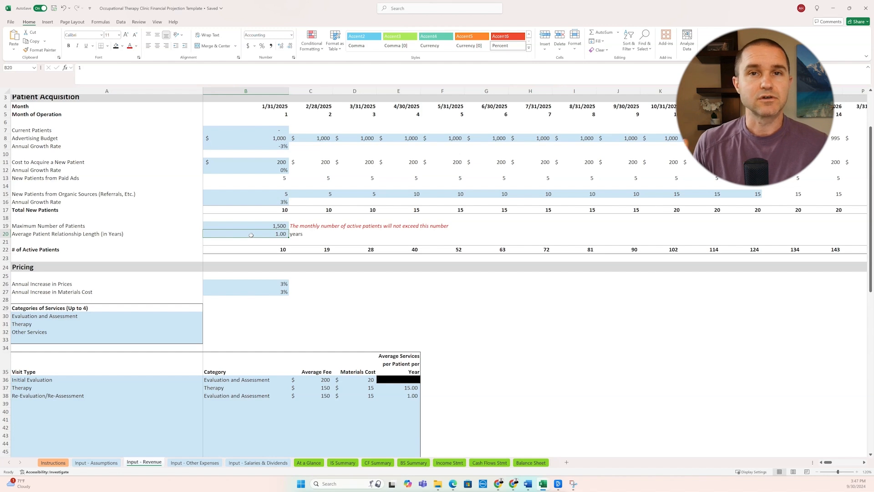
click(246, 249)
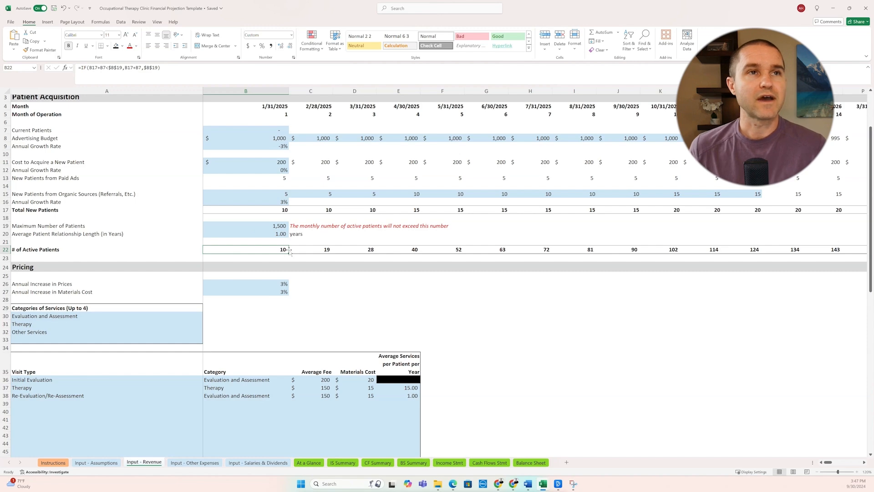
Step: Examine the initial evaluation's average fee and materials cost formula in the Pricing section's visit type table
scroll(288, 250, down, 2)
scroll(289, 250, down, 3)
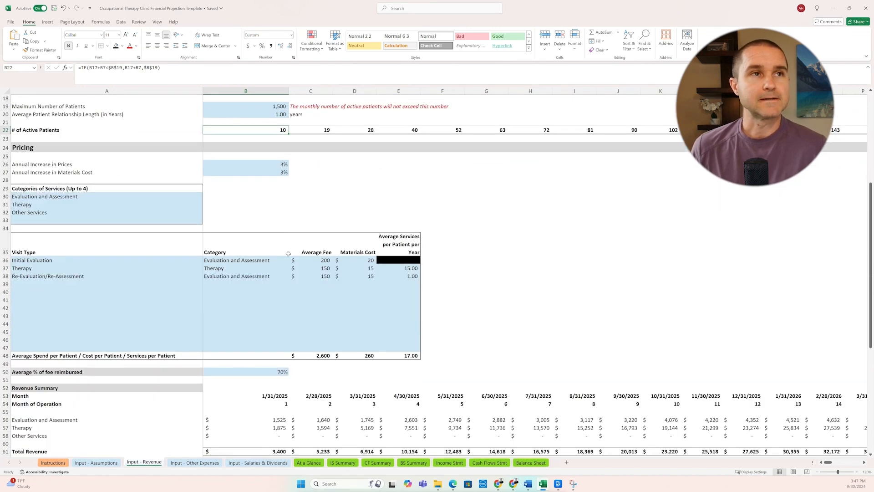
click(90, 260)
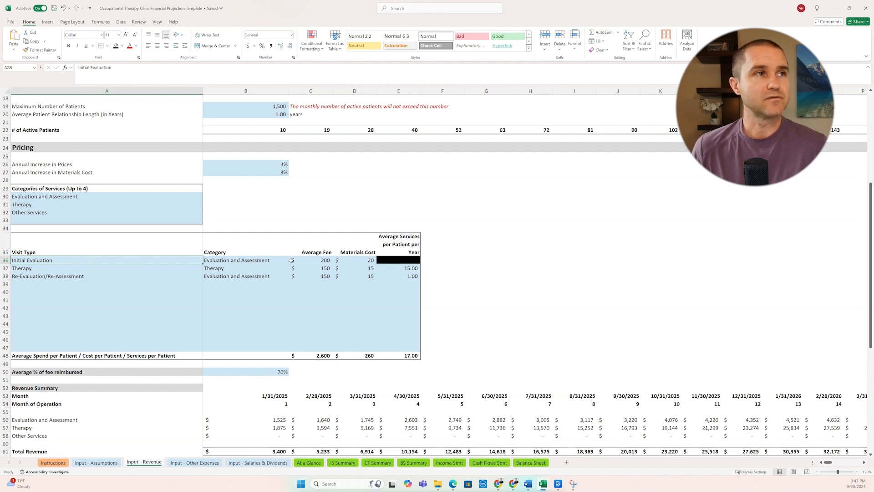
click(310, 260)
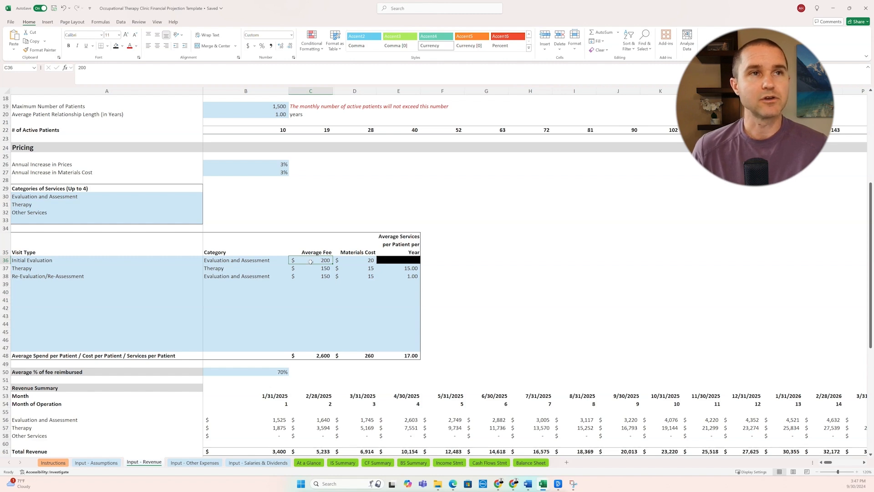
click(356, 261)
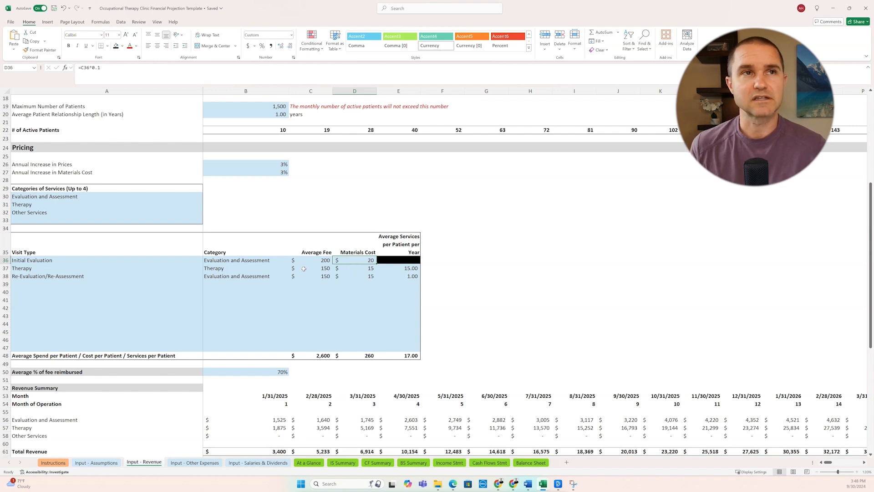
Step: Examine the fees and yearly services per patient for therapy and re-evaluation visits, checking them against the active patients row
click(304, 269)
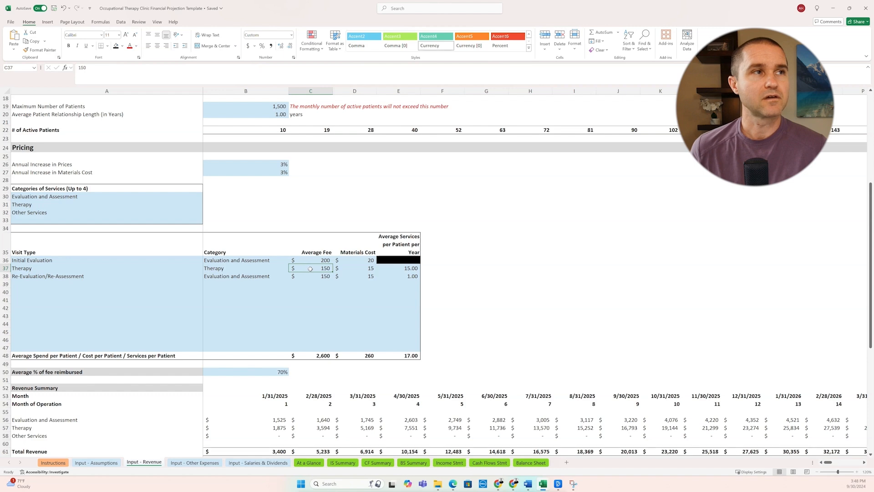
click(408, 268)
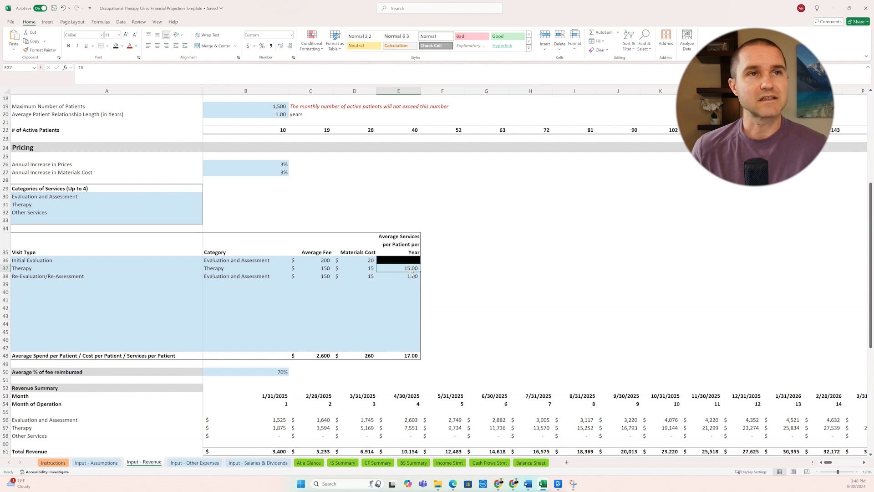
click(314, 130)
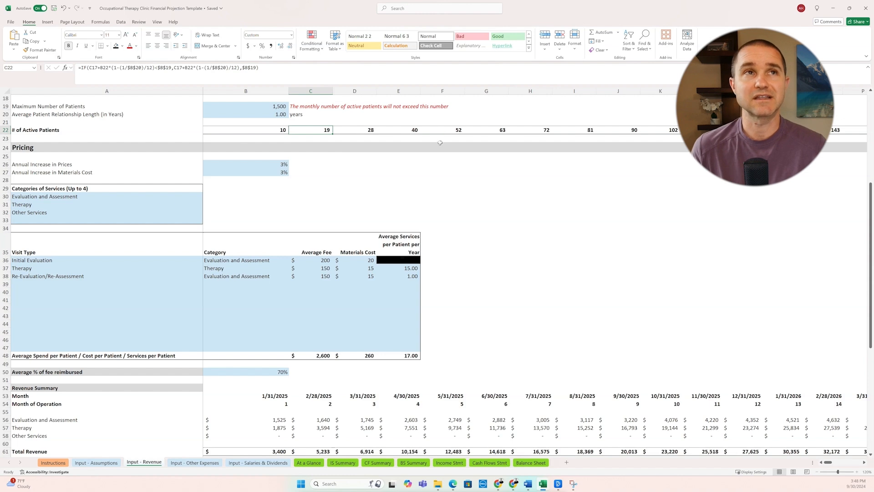
click(402, 268)
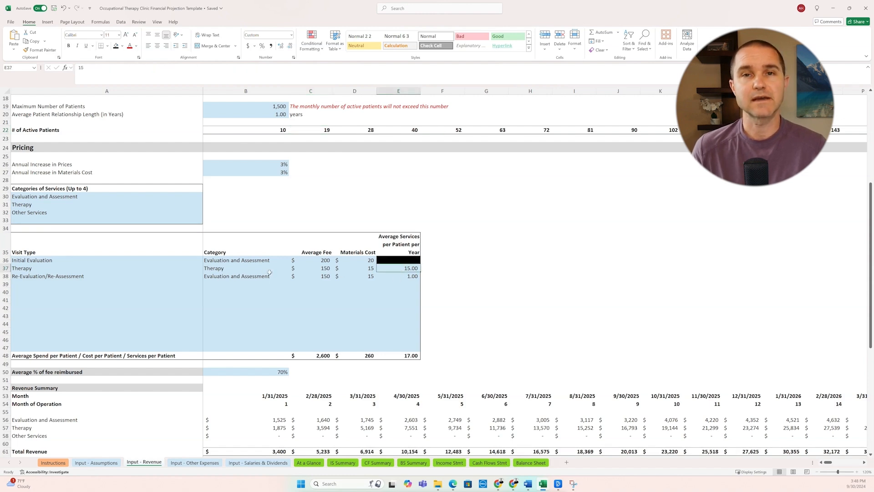
click(310, 276)
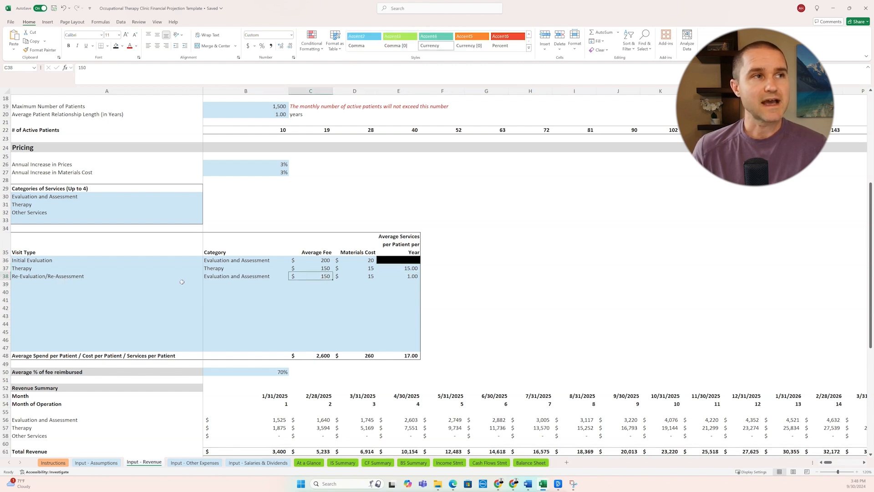
click(411, 277)
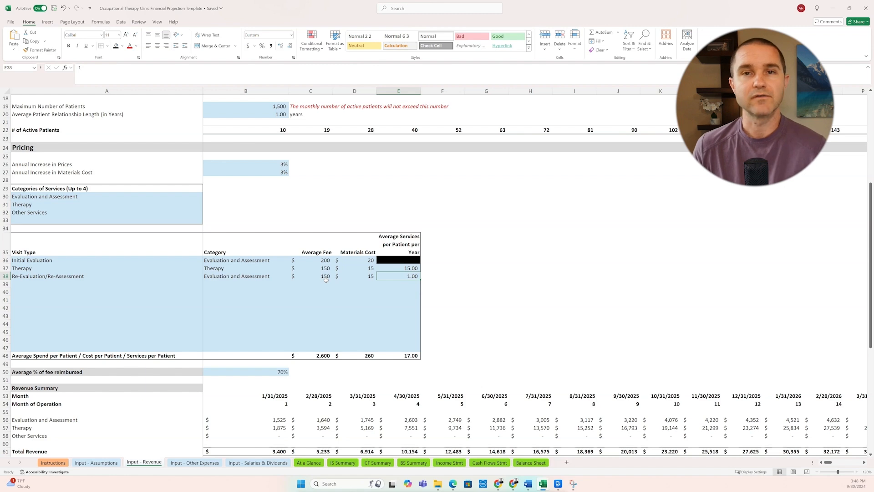
Step: Examine the average percentage of fee reimbursed against the visit types' average fees, and view the revenue summary
scroll(309, 288, down, 2)
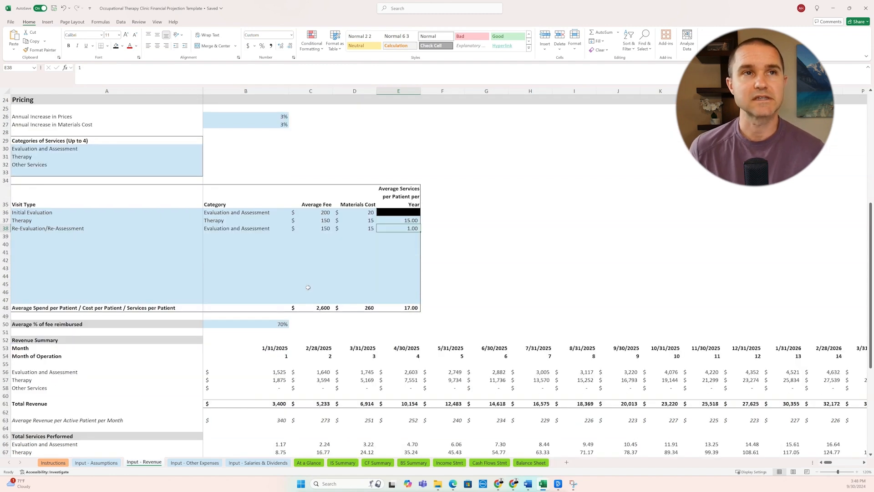
click(269, 324)
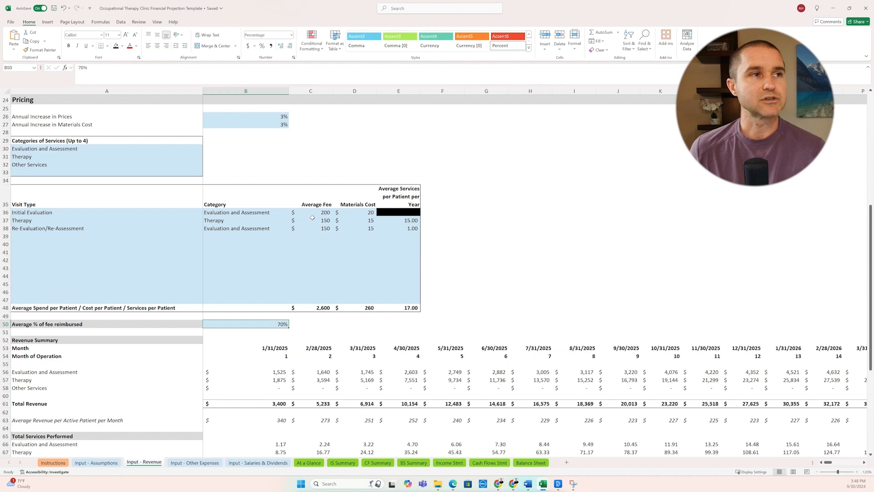
drag(315, 212, 316, 234)
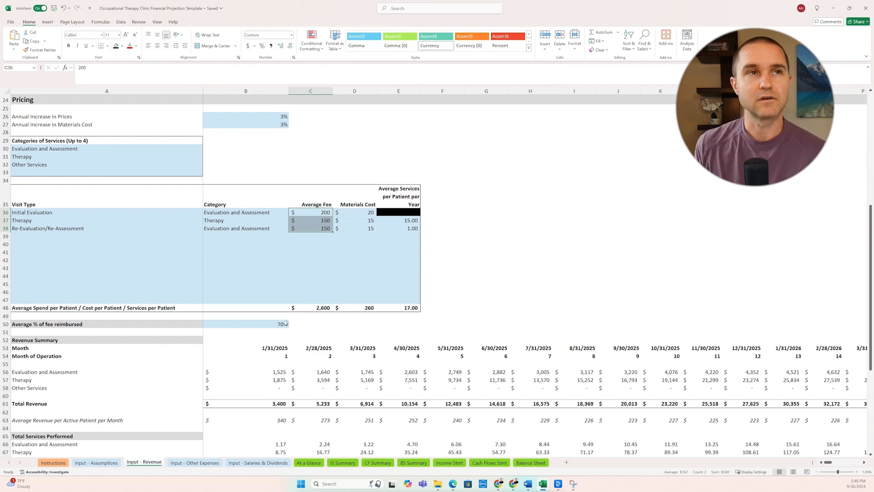
click(272, 326)
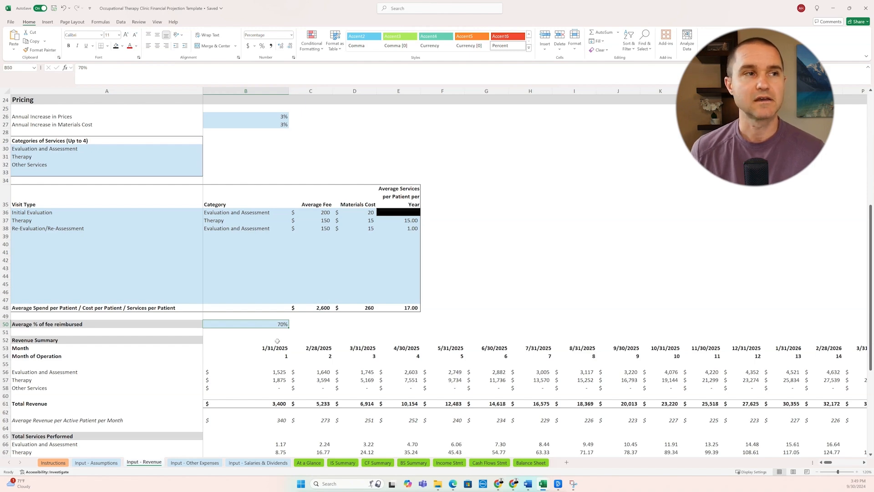
scroll(277, 341, down, 2)
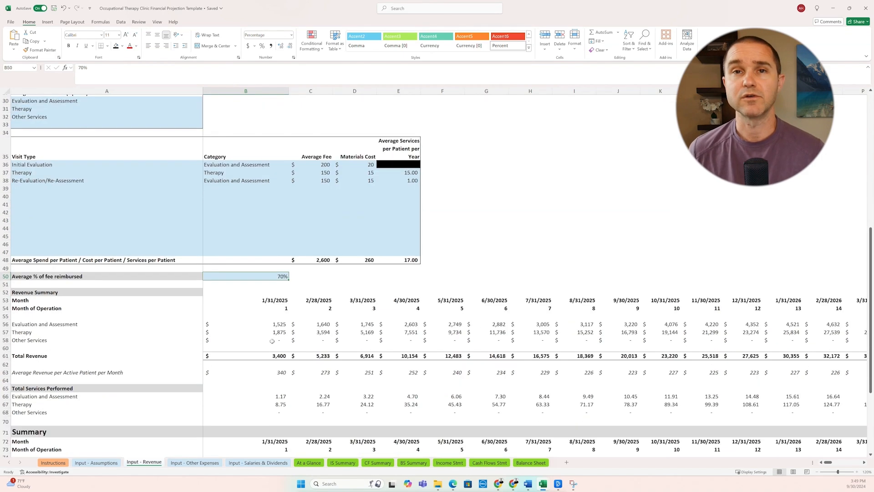
Step: Review the first month's total revenue formula and the revenue summary, and bring up the operating expenses on the Input - Other Expenses sheet
click(258, 356)
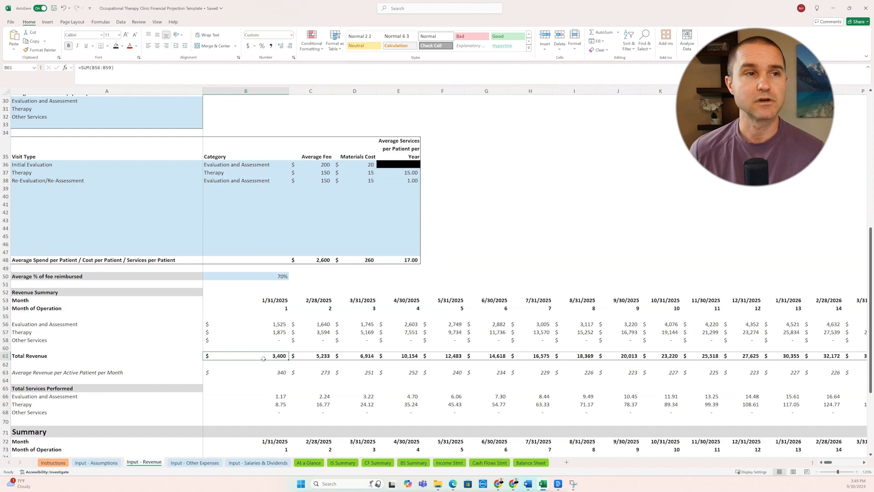
scroll(264, 358, down, 2)
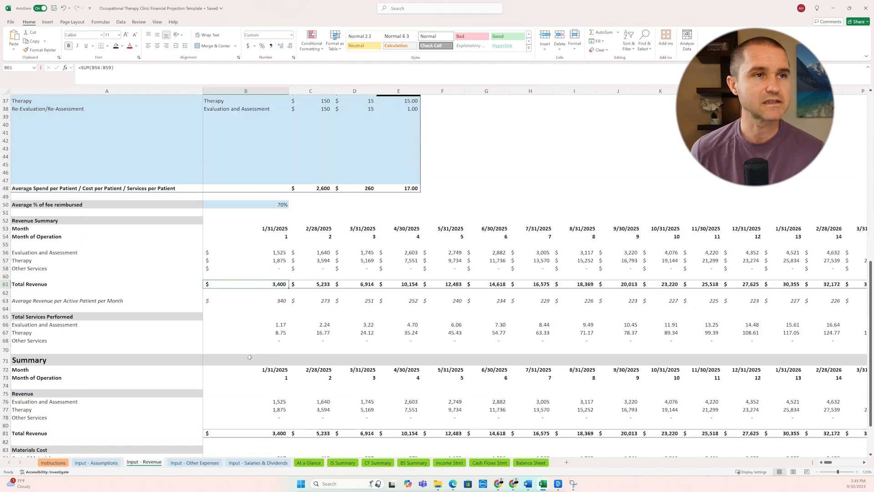
click(191, 463)
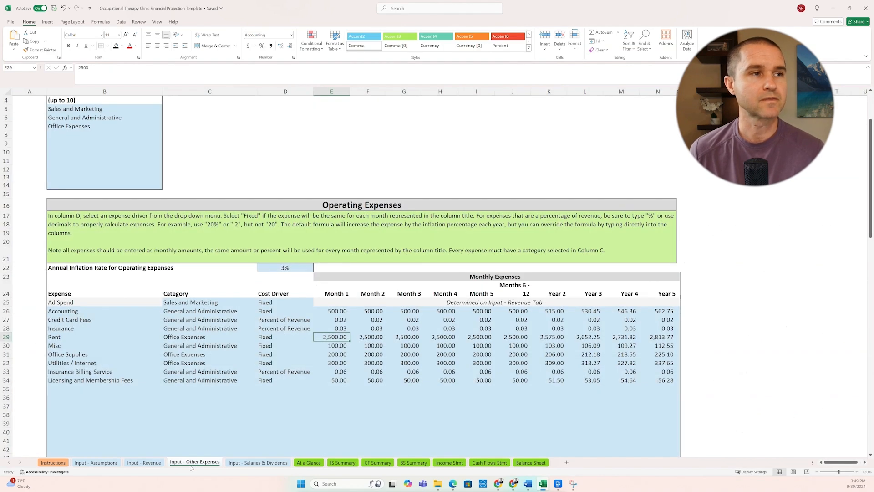
scroll(247, 267, down, 3)
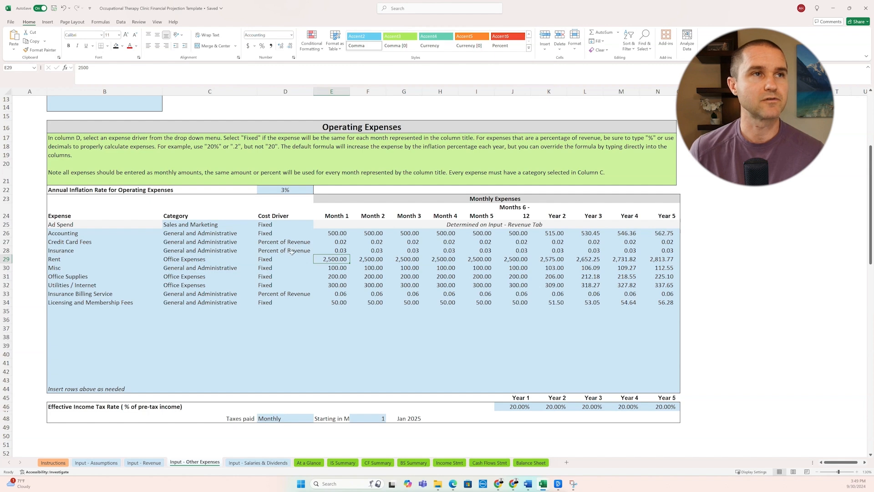
Step: Examine the credit card fees' cost driver and the Month 1 amounts for credit card fees, insurance, rent and insurance billing service
click(303, 243)
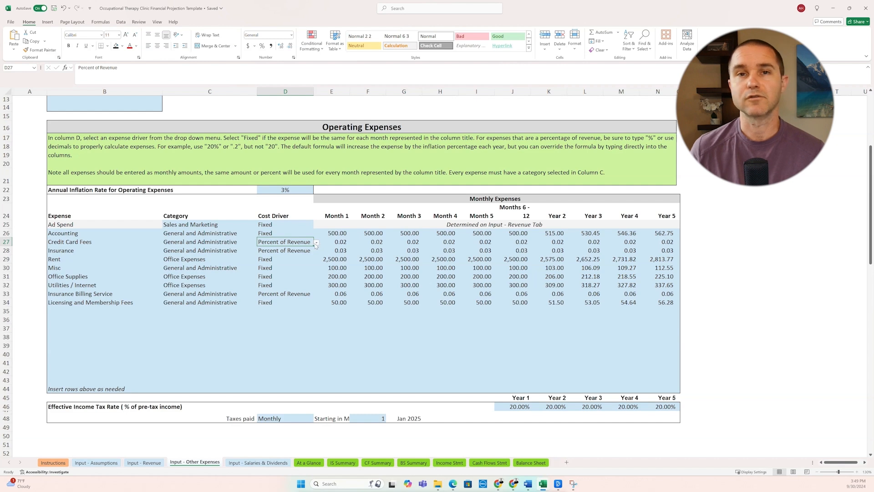
click(316, 244)
click(345, 245)
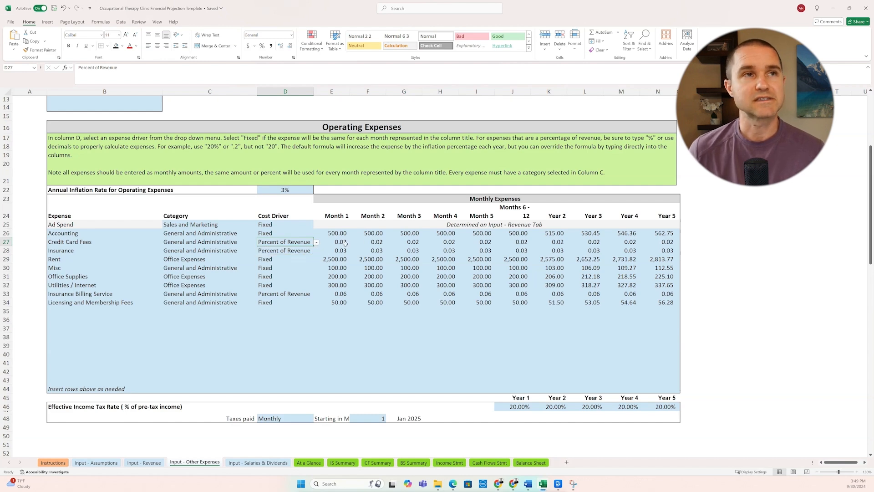
click(339, 245)
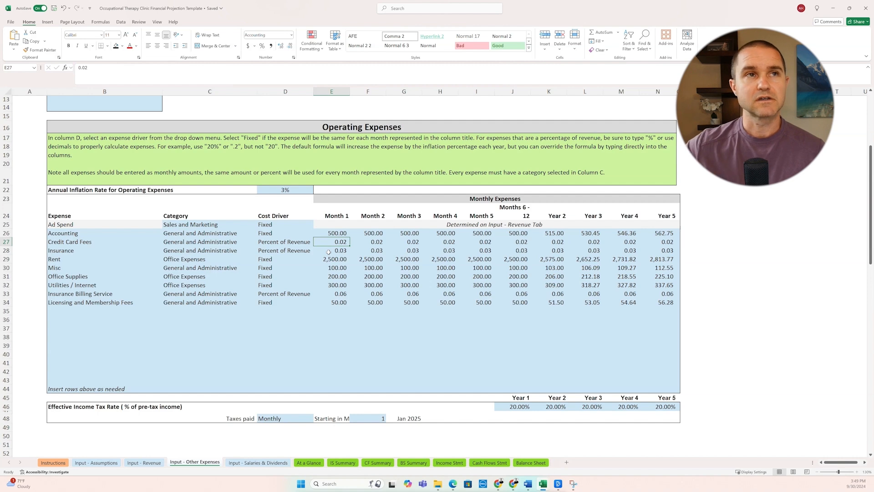
click(328, 252)
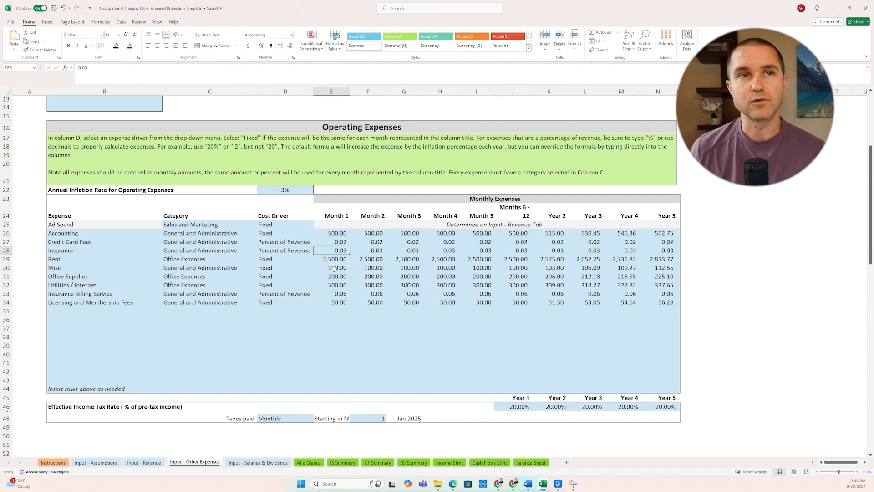
key(Down)
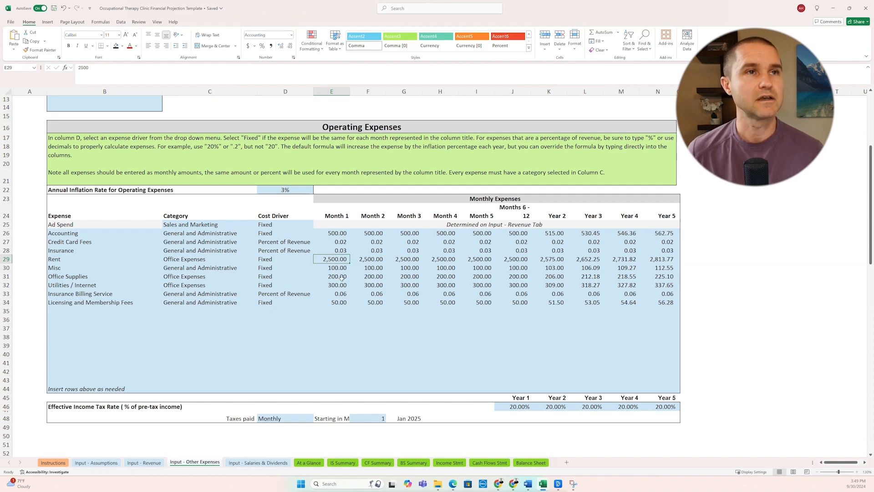
click(337, 294)
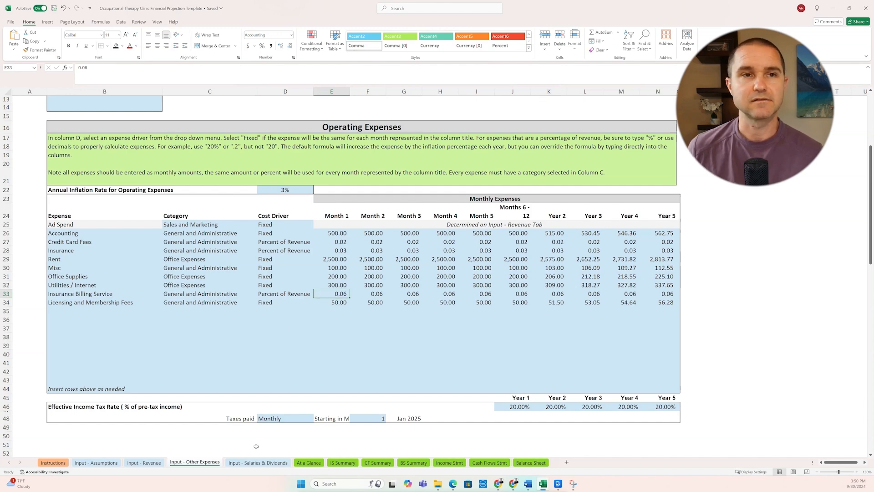
Step: On the Input - Salaries & Dividends sheet, examine the owner therapist's minimum salary, employer taxes, benefits formula, start month and annual raise
click(261, 463)
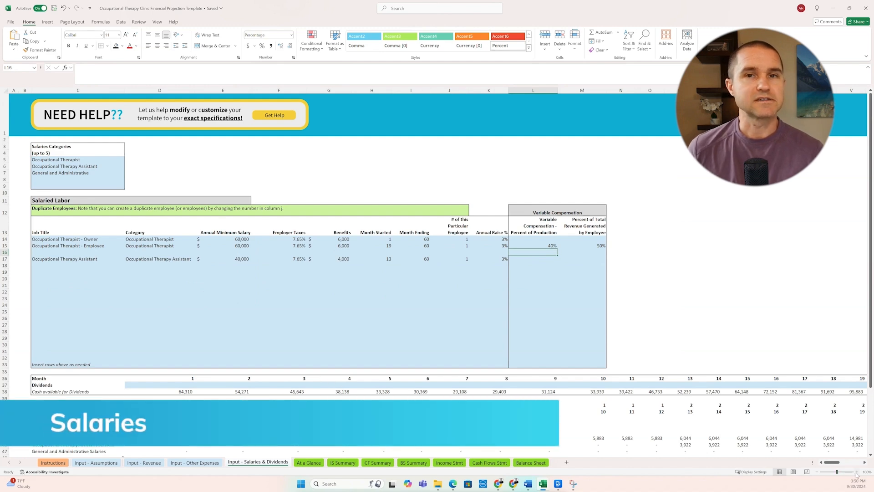
click(856, 472)
click(855, 473)
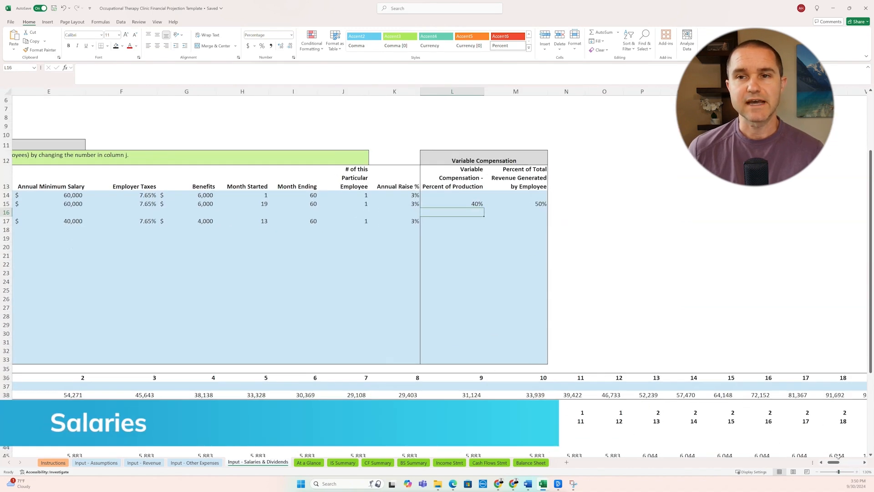
drag(834, 463, 785, 464)
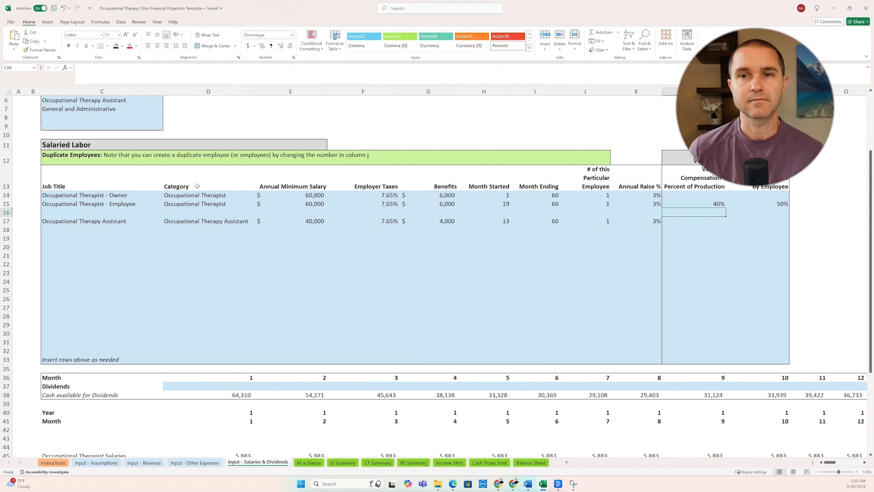
scroll(101, 220, up, 1)
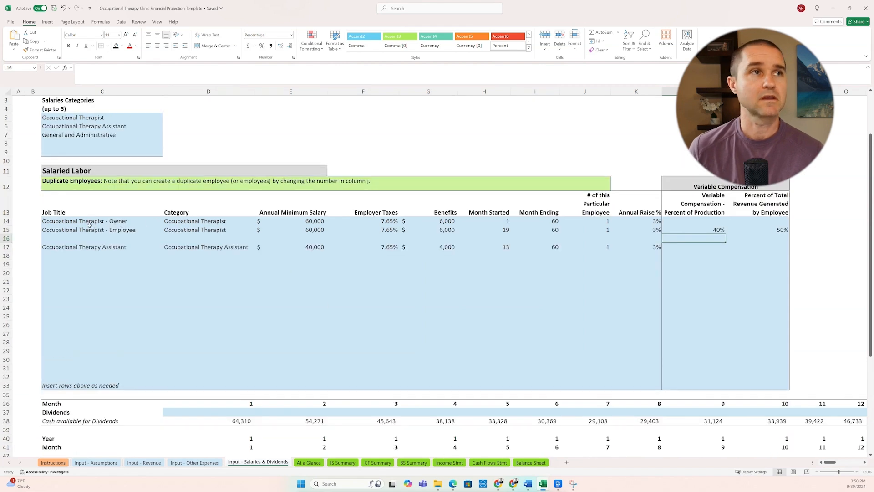
click(90, 222)
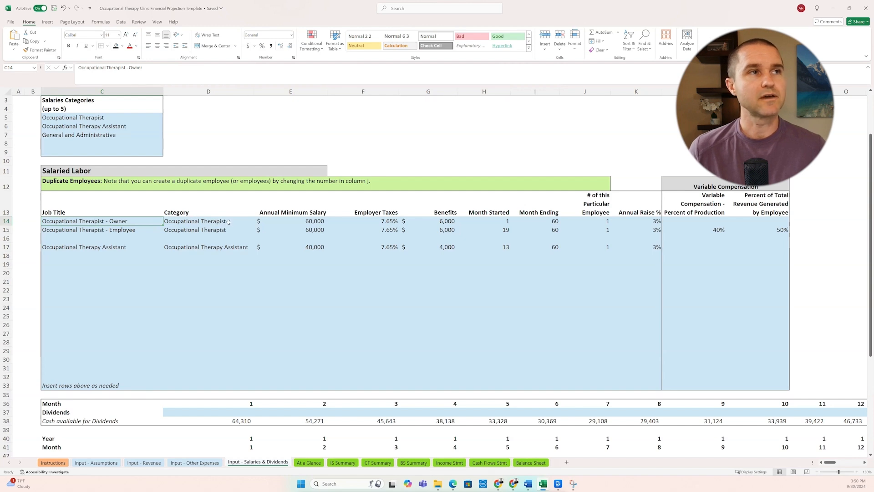
click(304, 223)
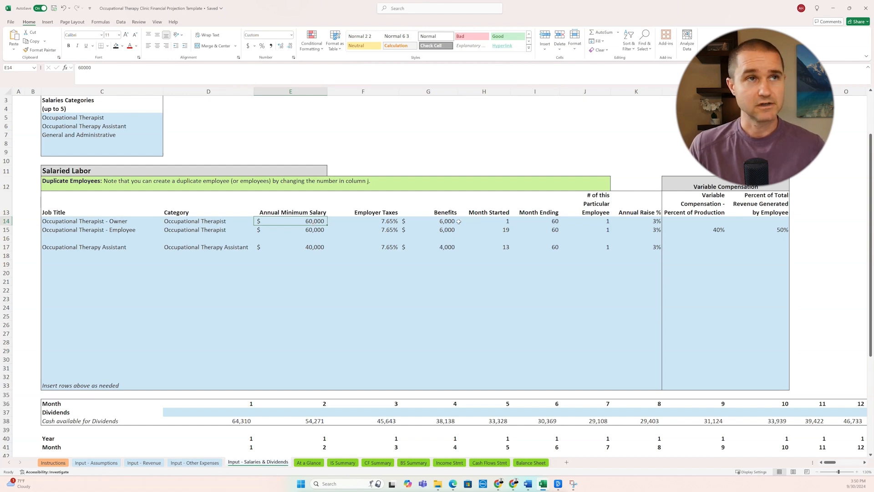
click(396, 221)
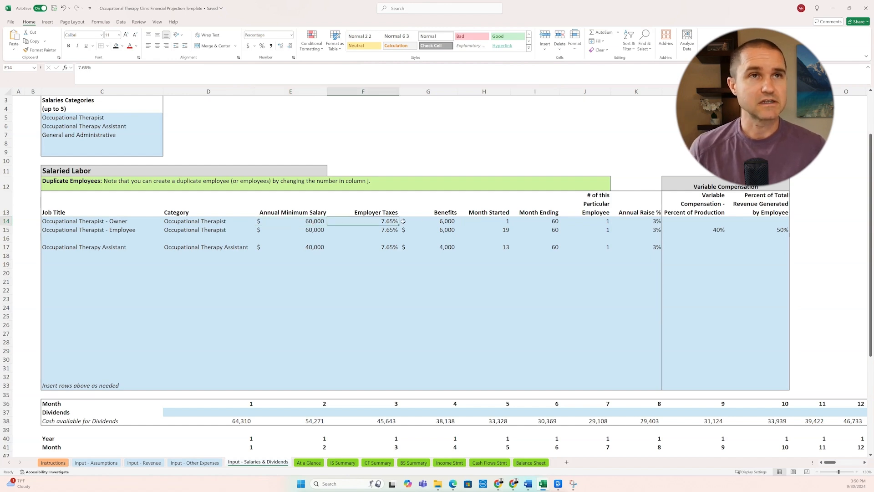
click(442, 222)
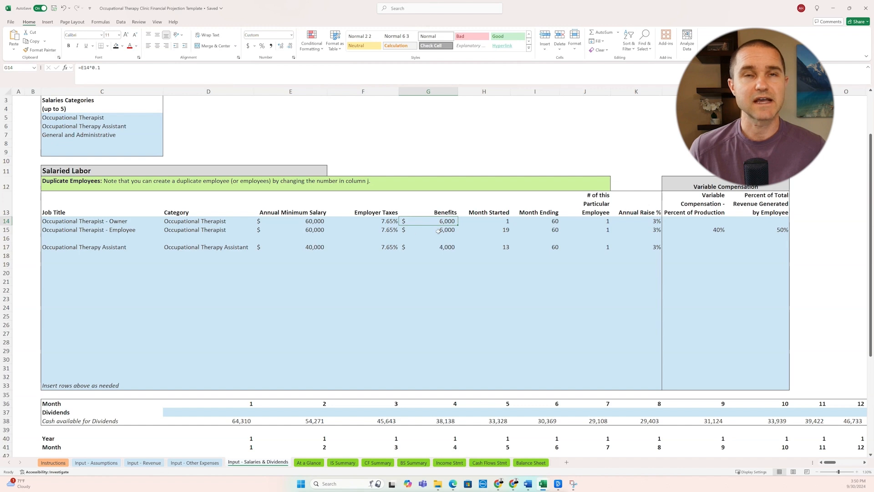
click(488, 221)
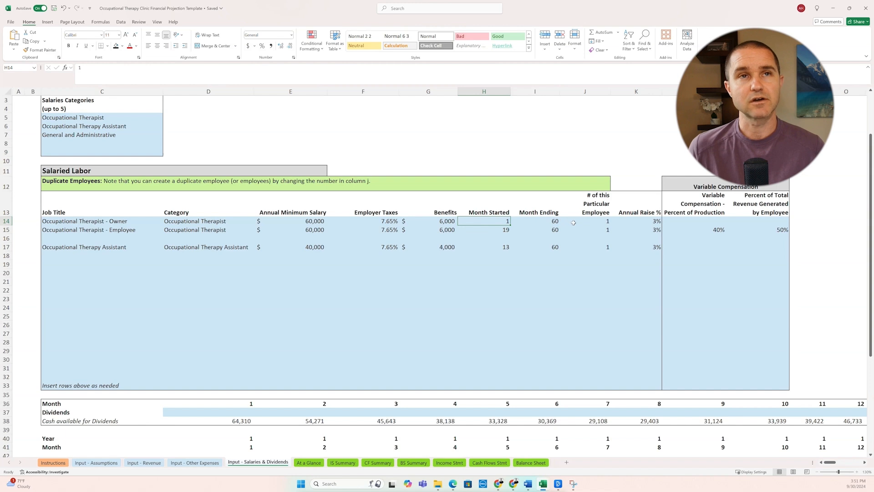
click(642, 222)
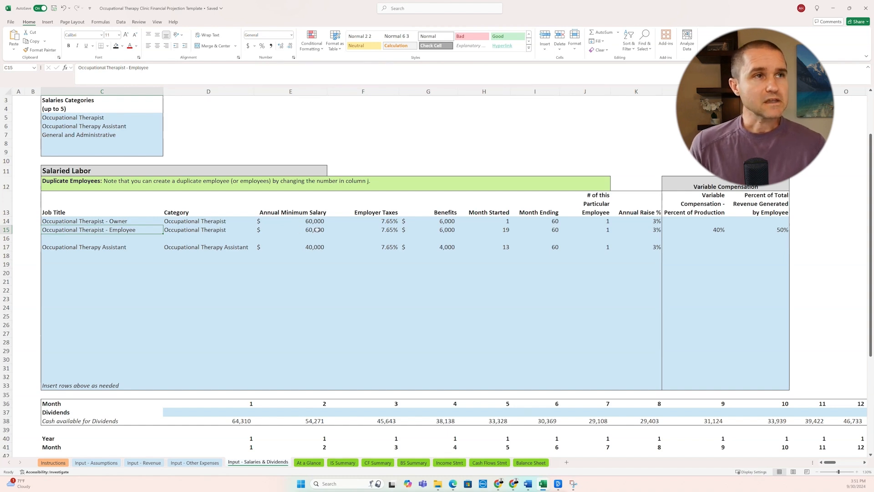
Step: Examine the employee therapist's start month, minimum salary, variable compensation percentage and percentage of total revenue generated
click(489, 230)
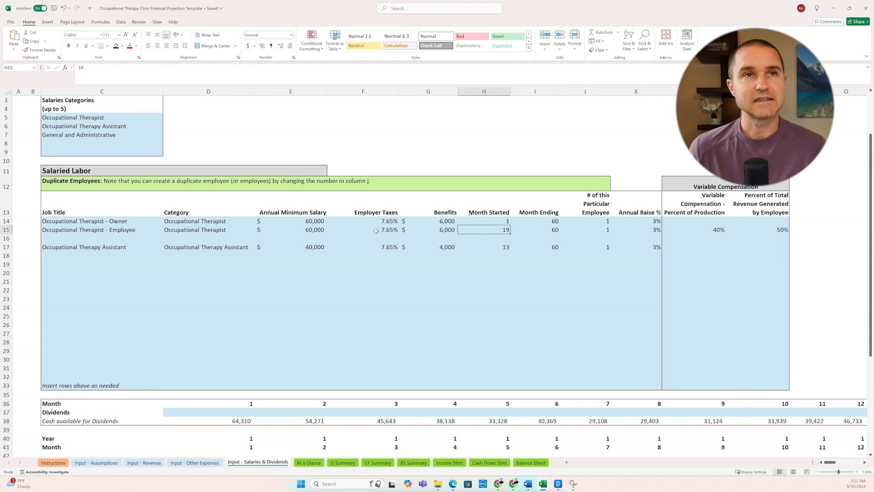
click(290, 231)
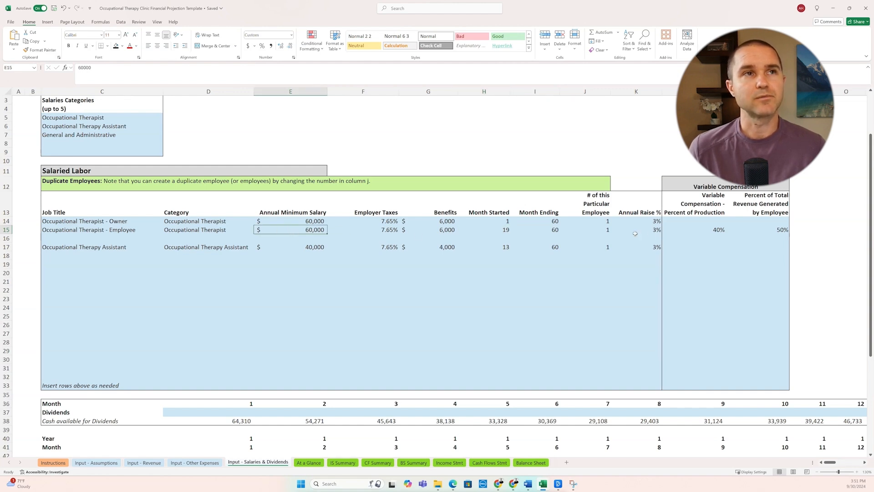
drag(699, 232, 758, 232)
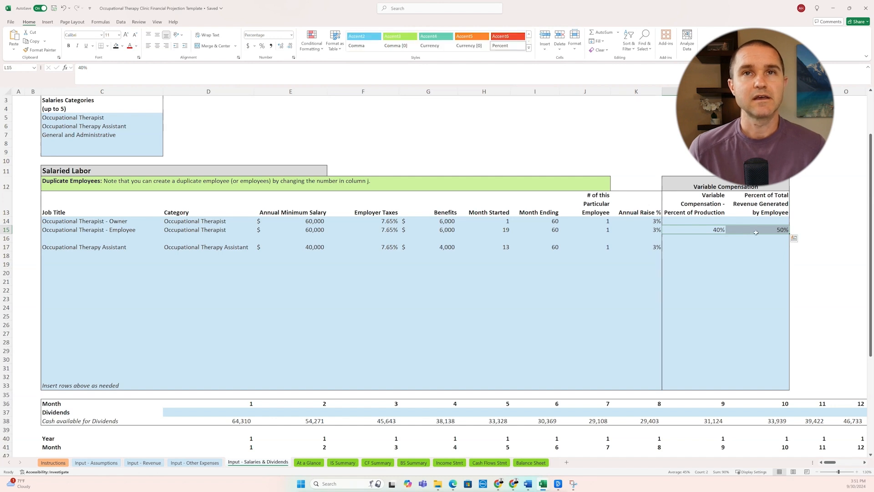
click(696, 232)
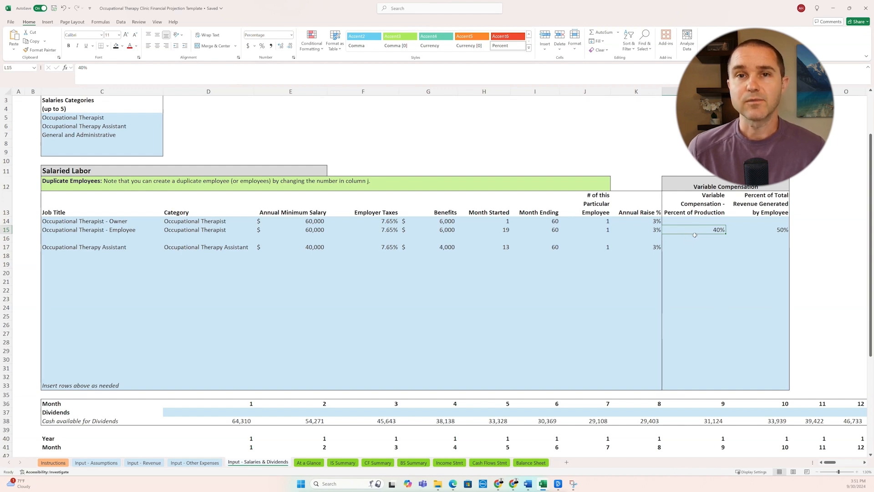
click(756, 229)
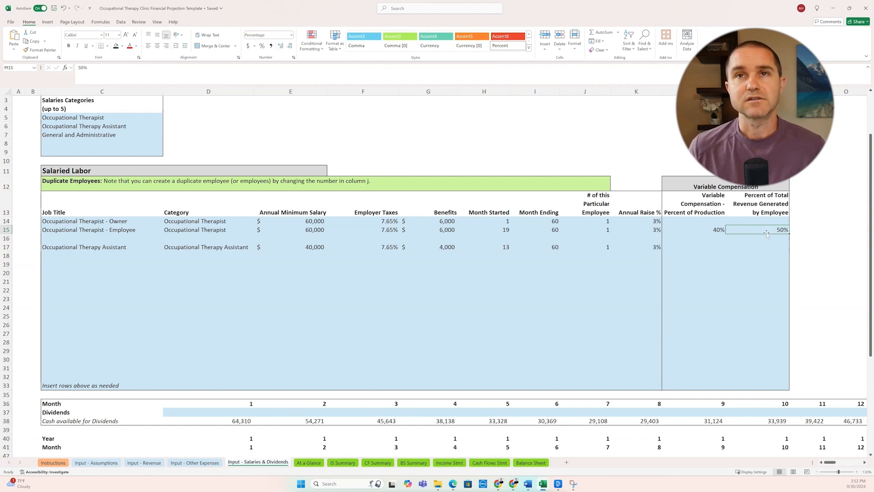
Step: Compare the employee therapist's percent-of-production compensation with the annual minimum salary in the same row
click(704, 231)
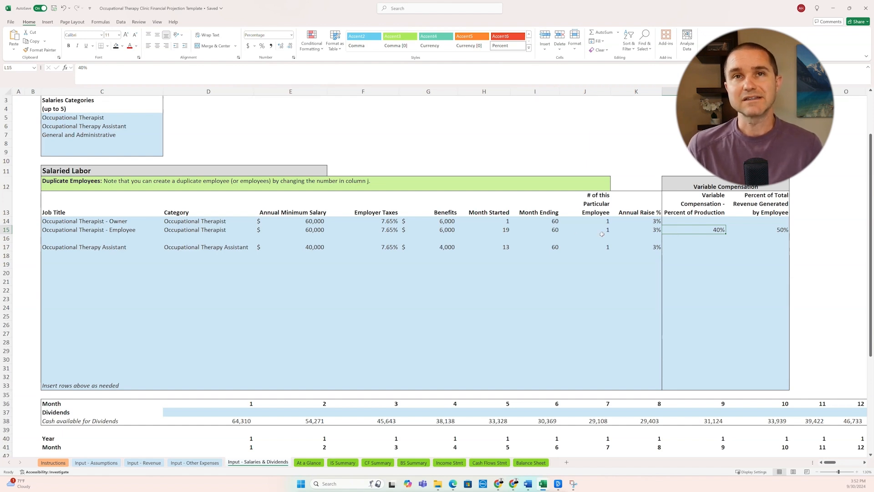
click(301, 232)
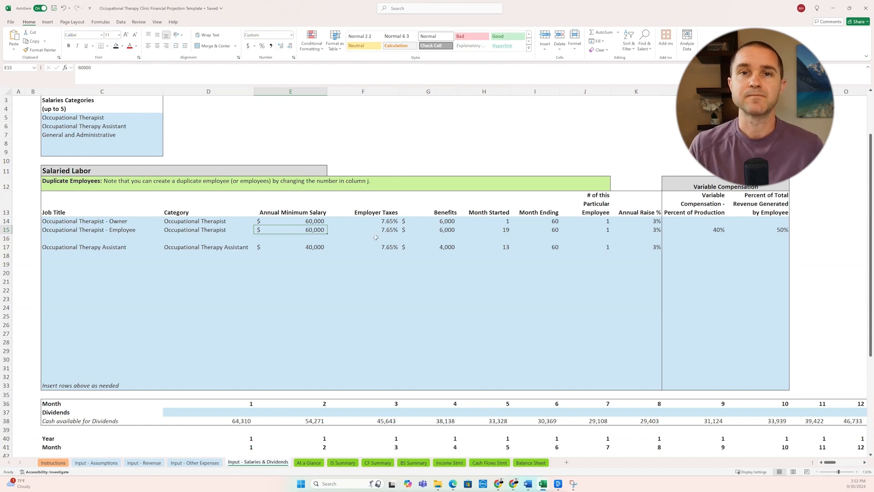
click(700, 229)
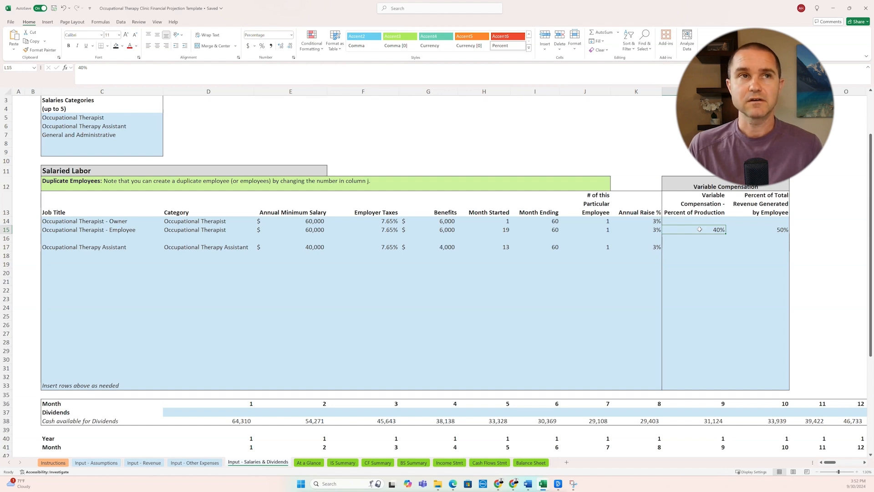
key(Left)
key(Left)
key(Left)
key(Left)
key(Left)
key(Left)
key(Left)
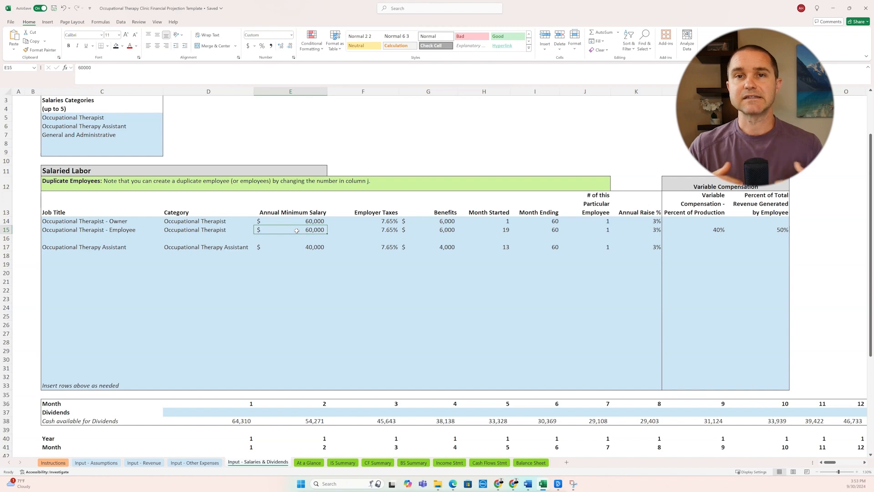
Step: Check the occupational therapy assistant's annual minimum salary and start month
click(305, 249)
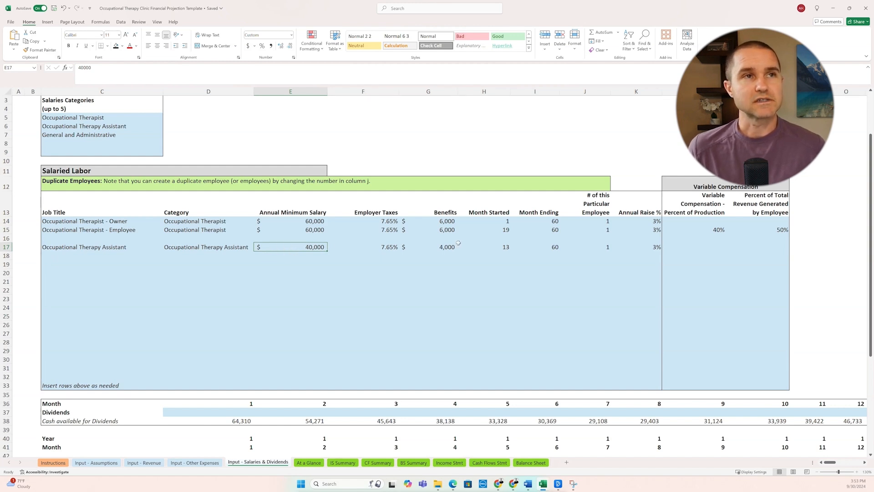
click(489, 246)
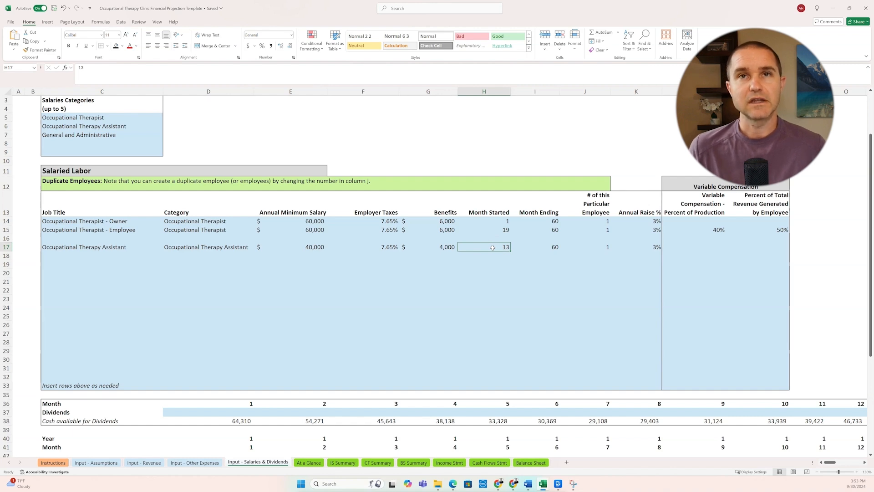
Step: Add Front Desk as a job title in row 19 of the Salaried Labor table
click(61, 266)
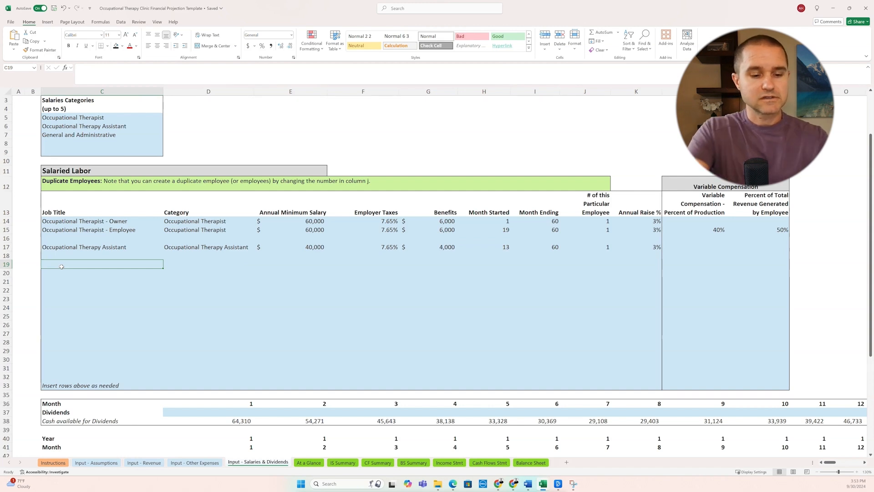
text(For)
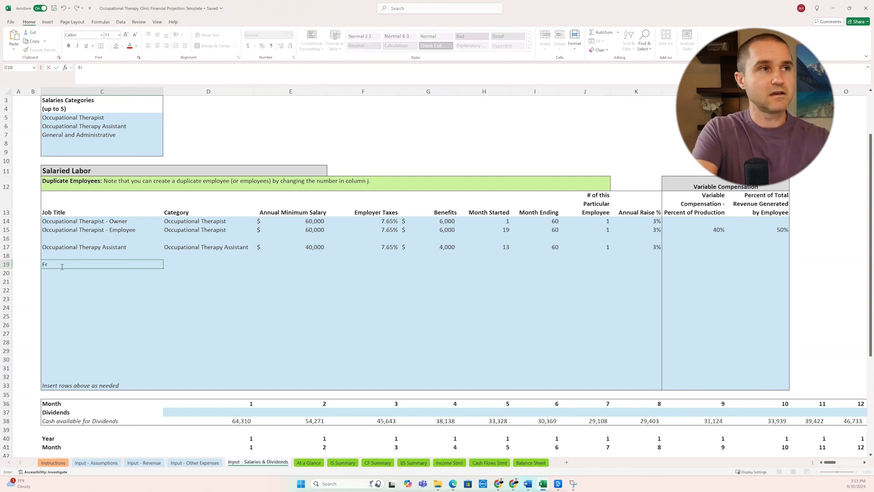
text(nt Des)
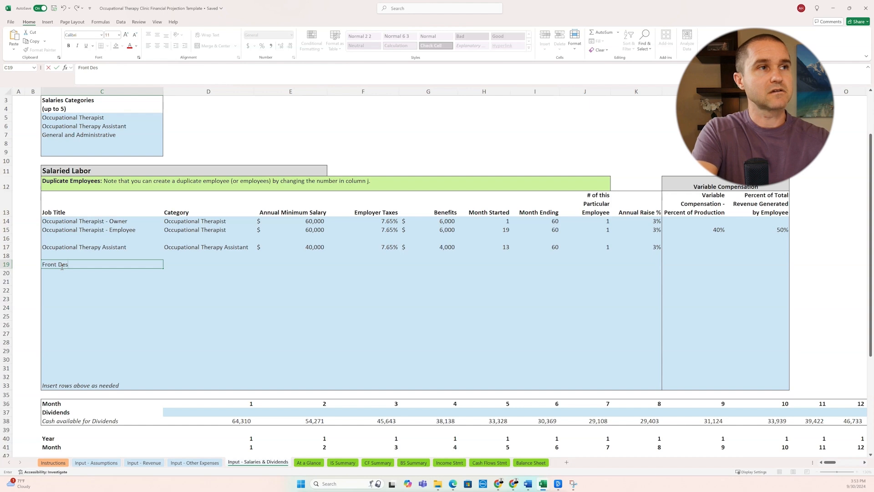
text(k)
key(Tab)
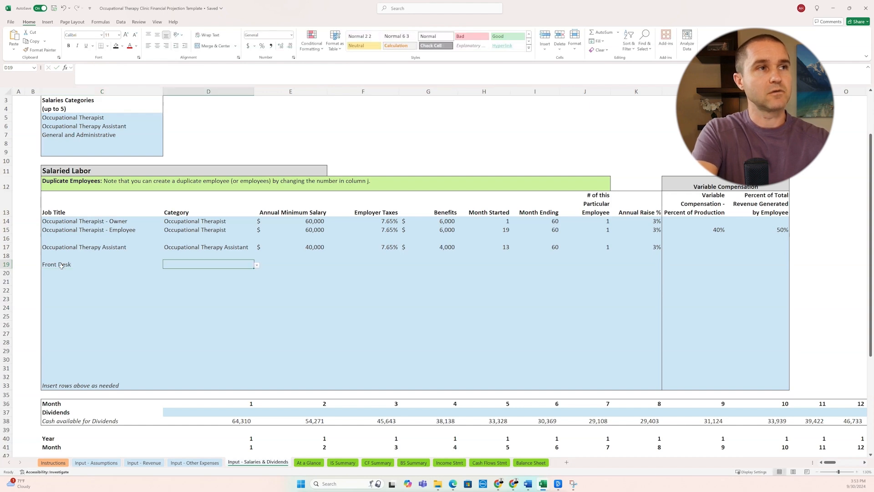
Step: Assign the Front Desk position to the General and Administrative category with an annual minimum salary of 40,000
click(257, 265)
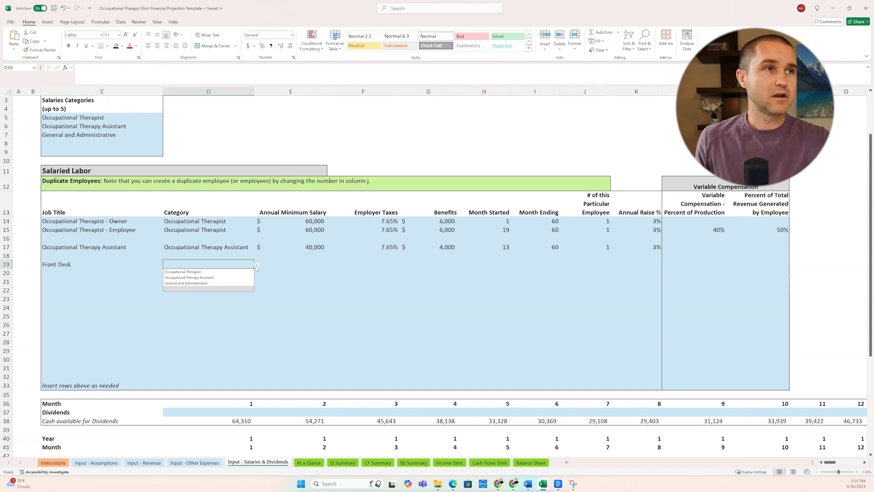
click(239, 282)
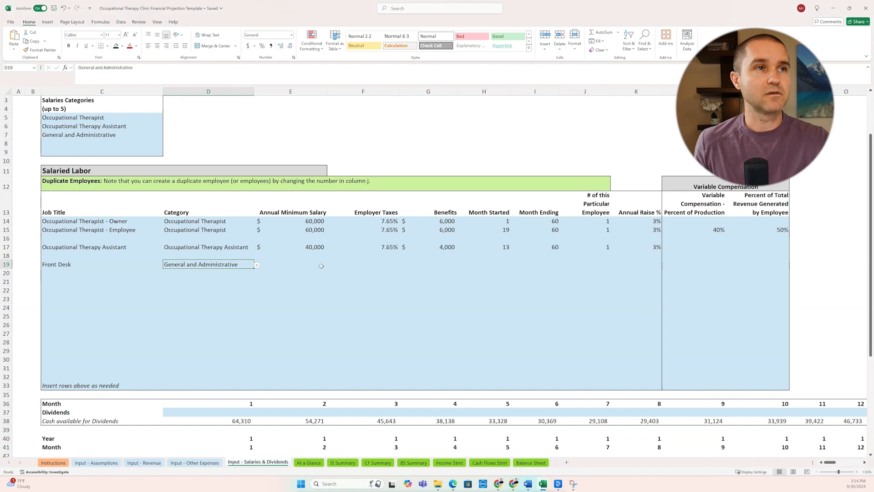
click(316, 267)
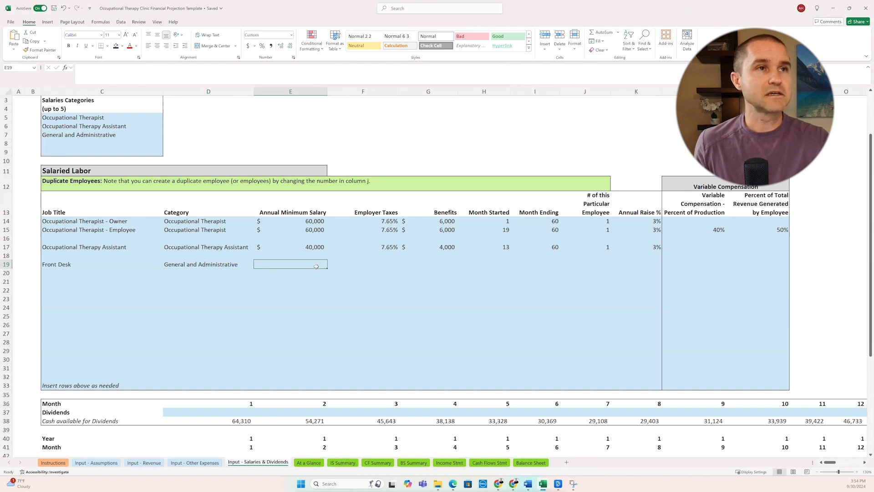
text(40000)
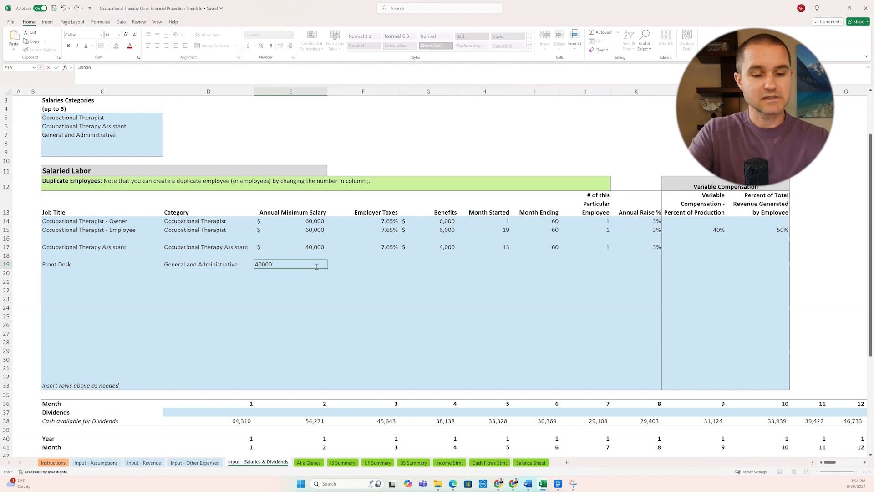
key(Return)
click(315, 266)
Step: Set Front Desk employer taxes to 7.65% and copy the benefits formula from the Occupational Therapy Assistant row
key(Tab)
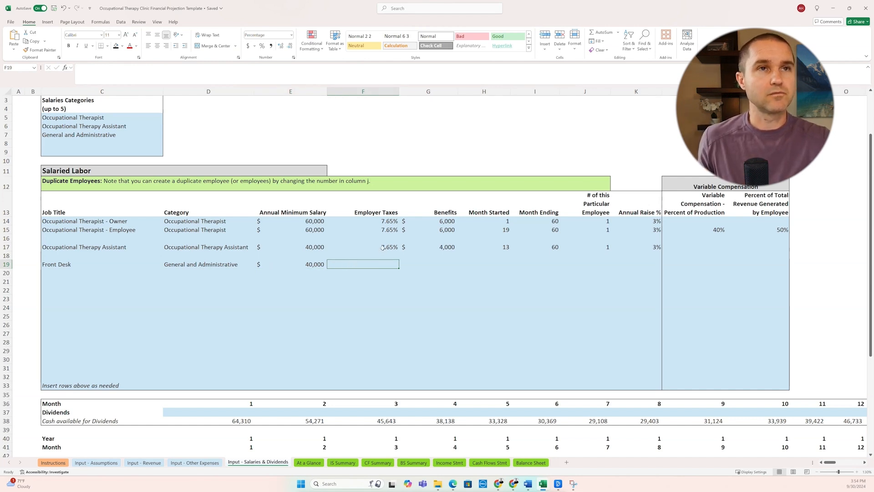
text(7.65)
key(Tab)
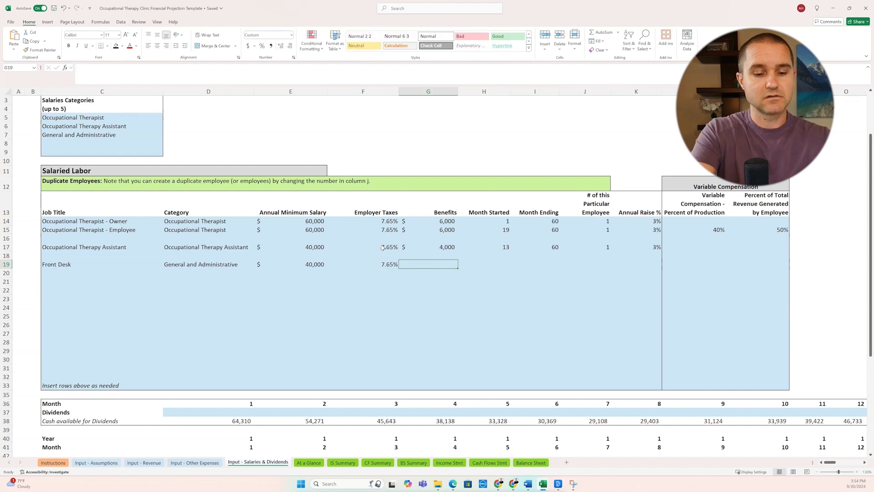
key(Up)
key(Up)
key(ctrl+c)
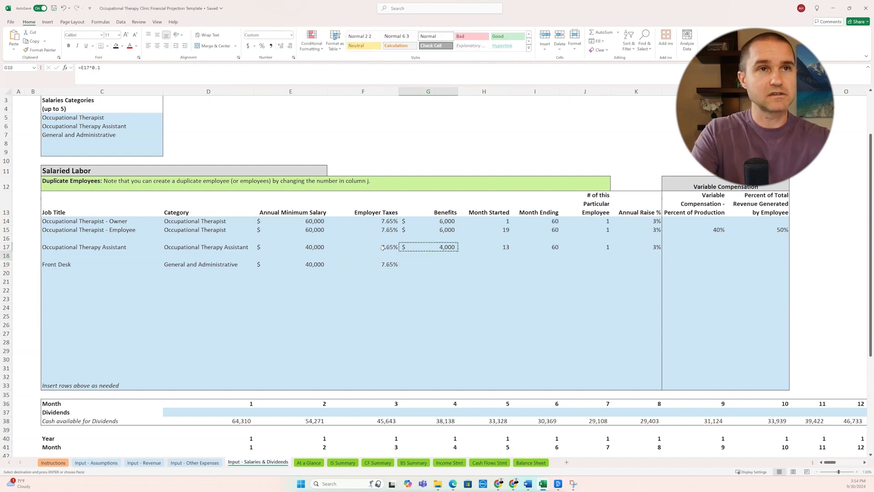
key(Down)
key(Down)
key(ctrl+v)
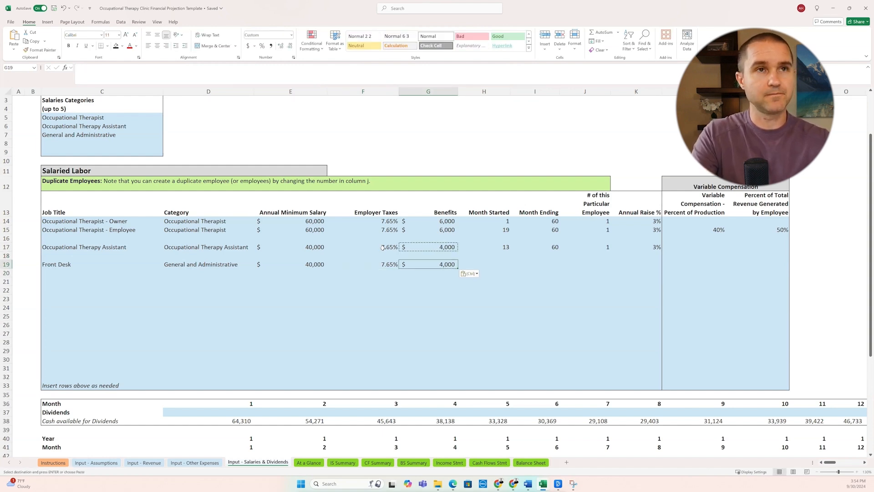
Step: Set the Front Desk position's month started to 6 and month ending to 60
key(Right)
text(1)
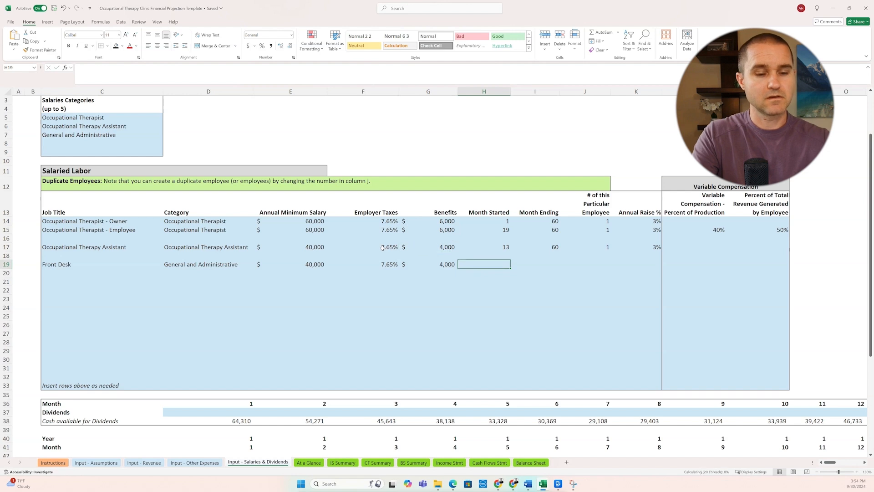
key(Right)
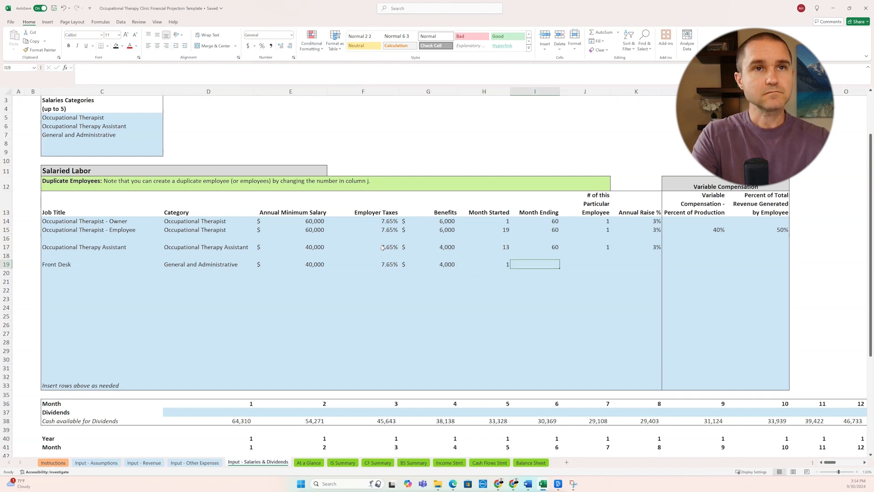
text(60)
key(Left)
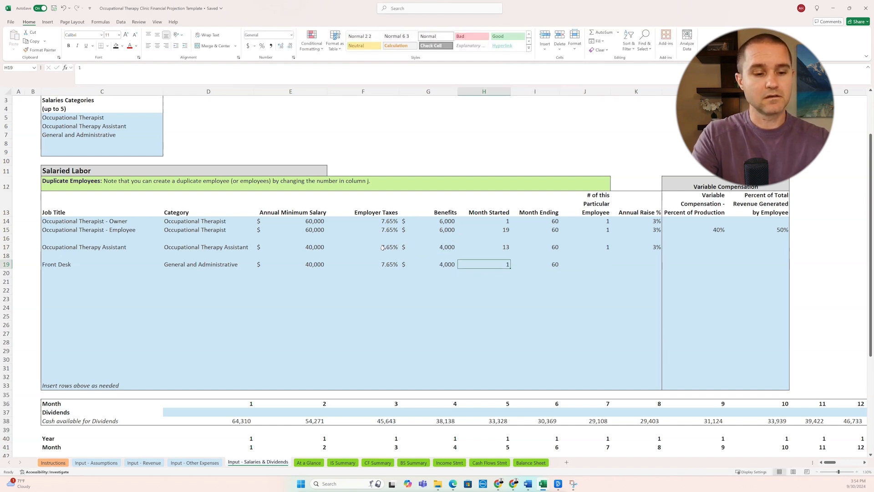
text(6)
key(Right)
key(Left)
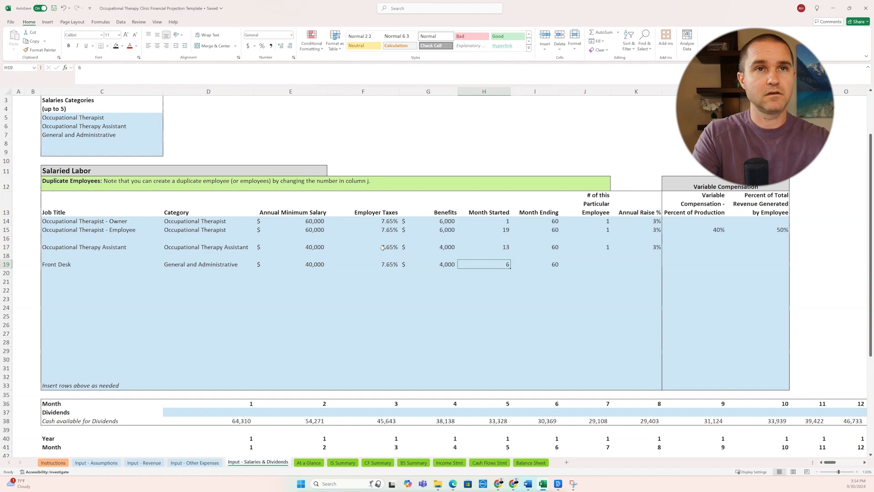
key(Right)
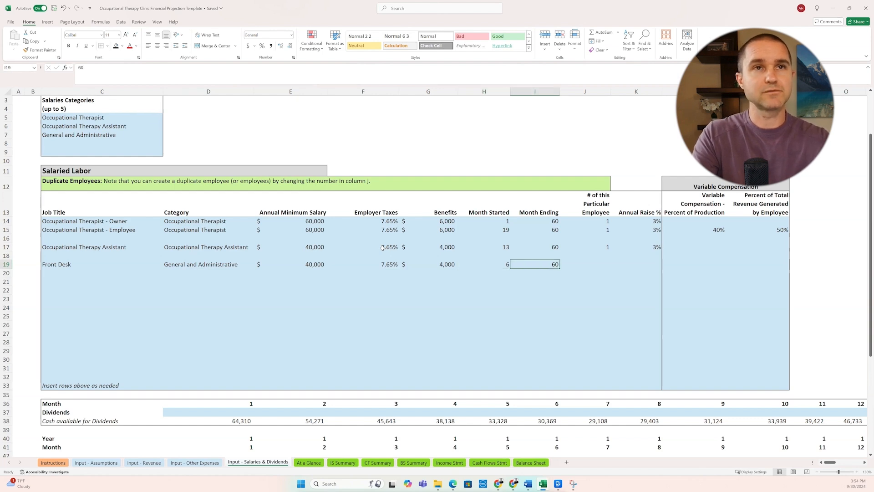
Step: Set the number of Front Desk employees to 1 and their annual raise to 3%
key(Right)
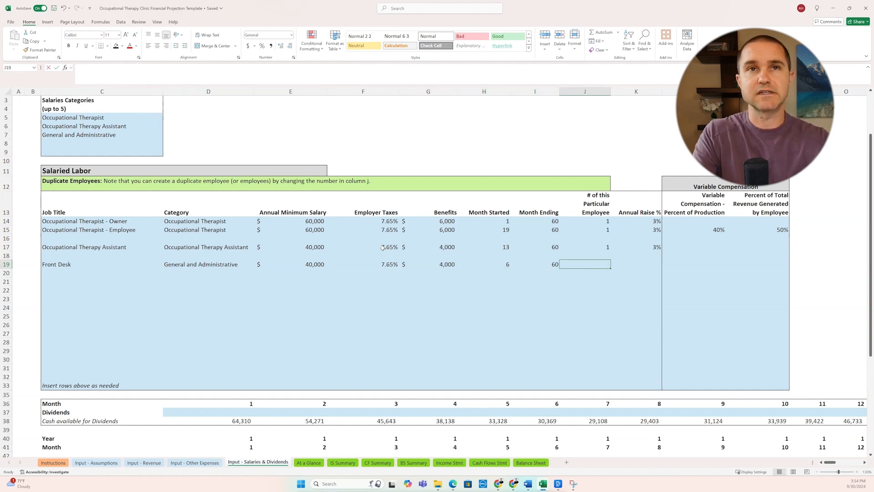
text(1)
key(Right)
text(3)
key(Right)
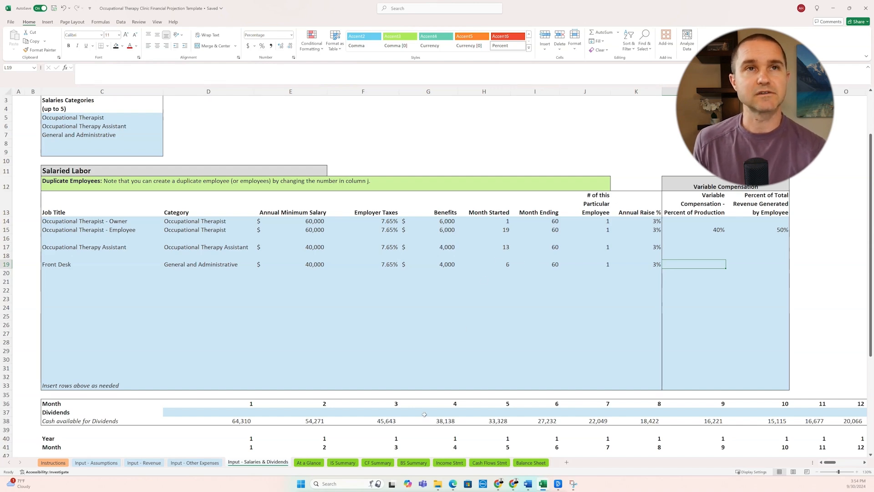
Step: Review net income for 2025 and 2029 in the Profit and Loss summary on the At a Glance sheet
click(309, 463)
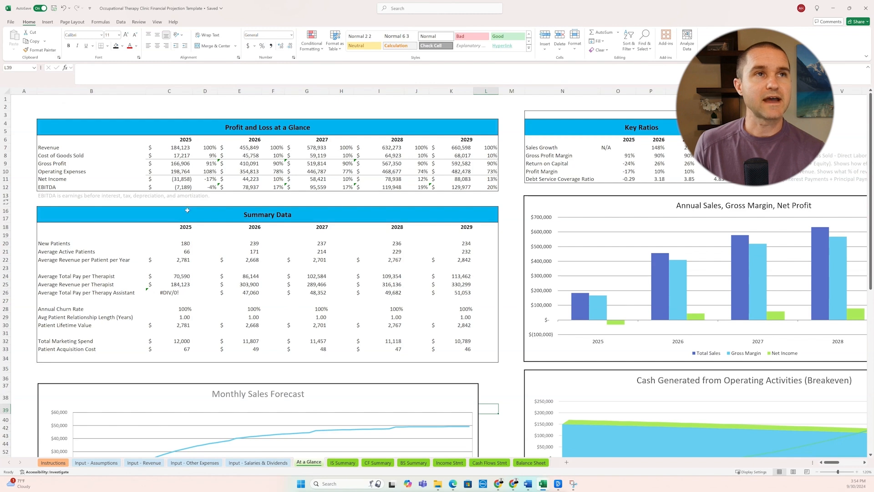
click(181, 179)
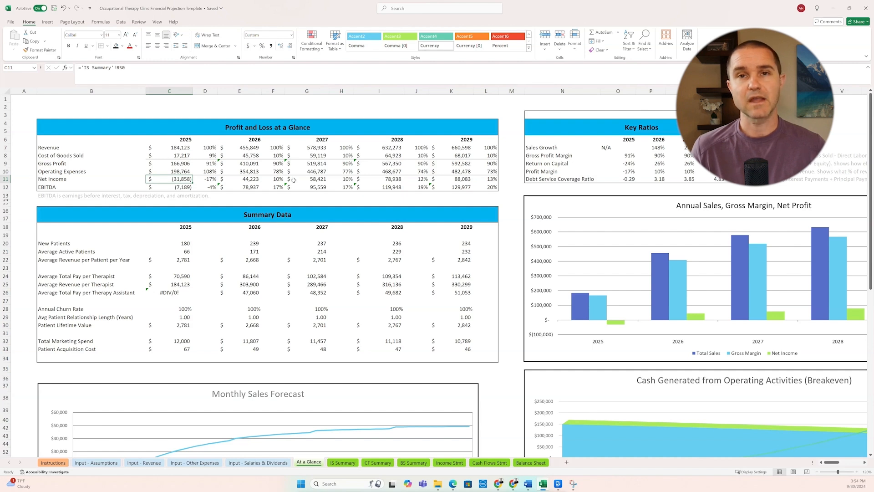
click(453, 180)
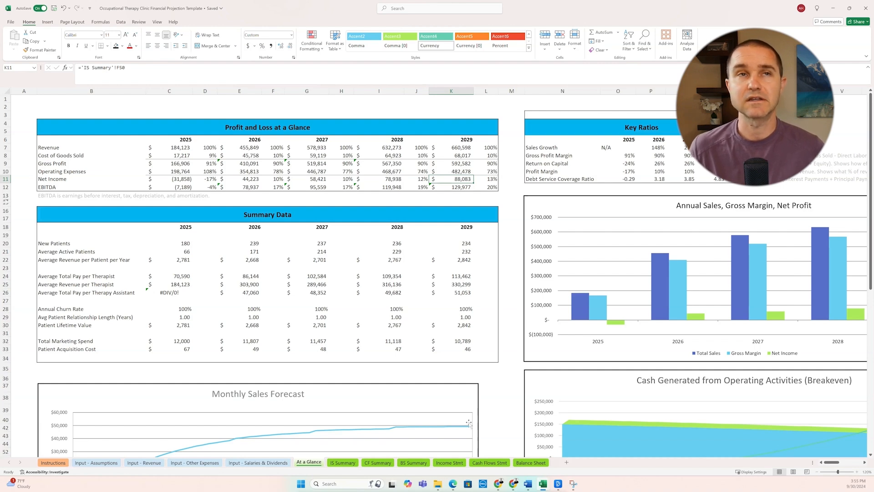
Step: Examine the Year 1 Cash at Beginning of Period row on the Cash Flows Stmt sheet and return to At a Glance
click(486, 462)
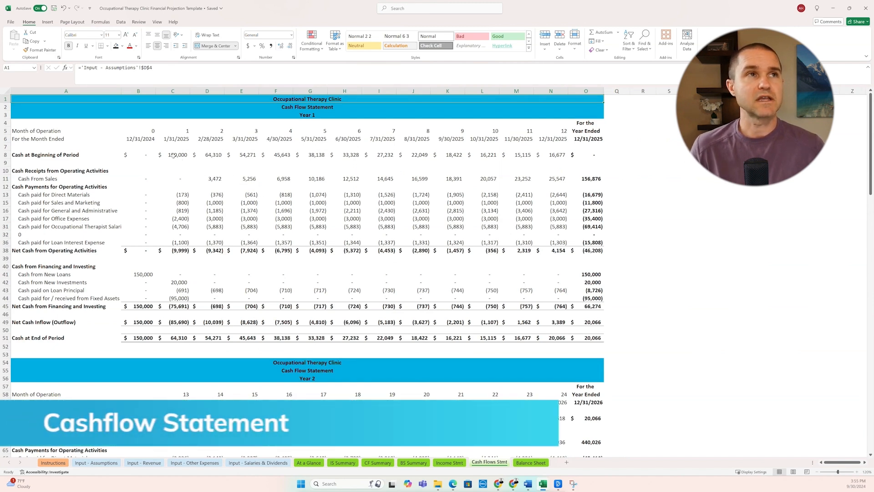
drag(166, 155, 591, 160)
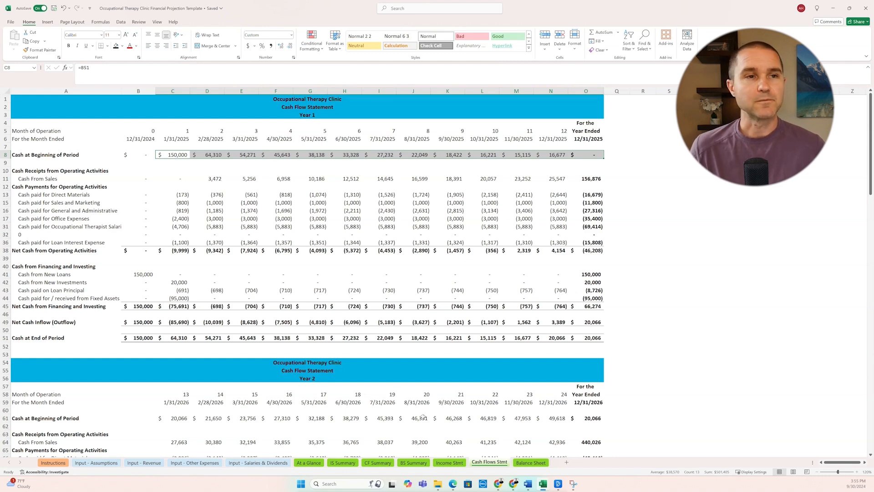
click(313, 465)
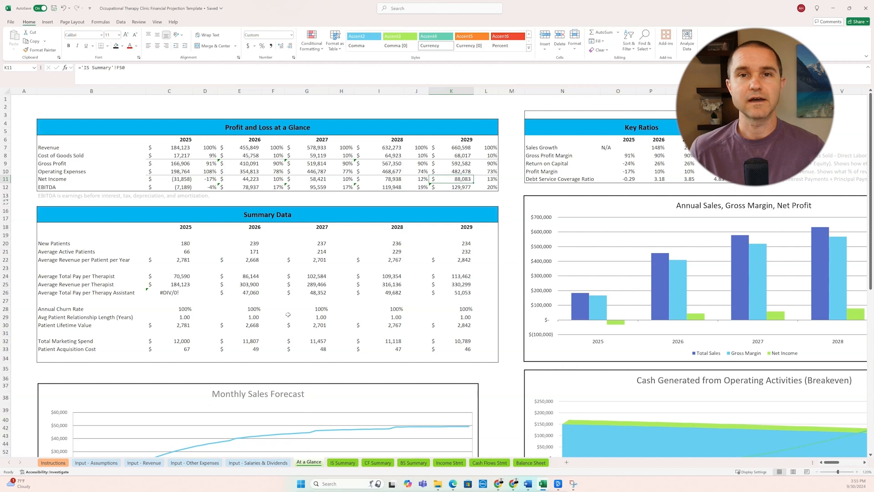